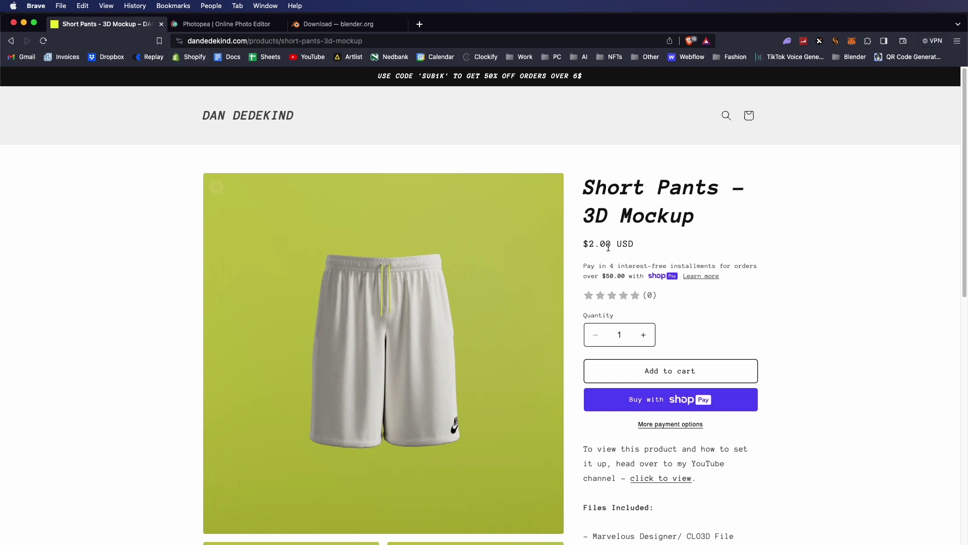
# Add the $2.00 Short Pants 3D Mockup to the cart, then review its product page's included files.
pyautogui.scroll(-3, 608, 248)
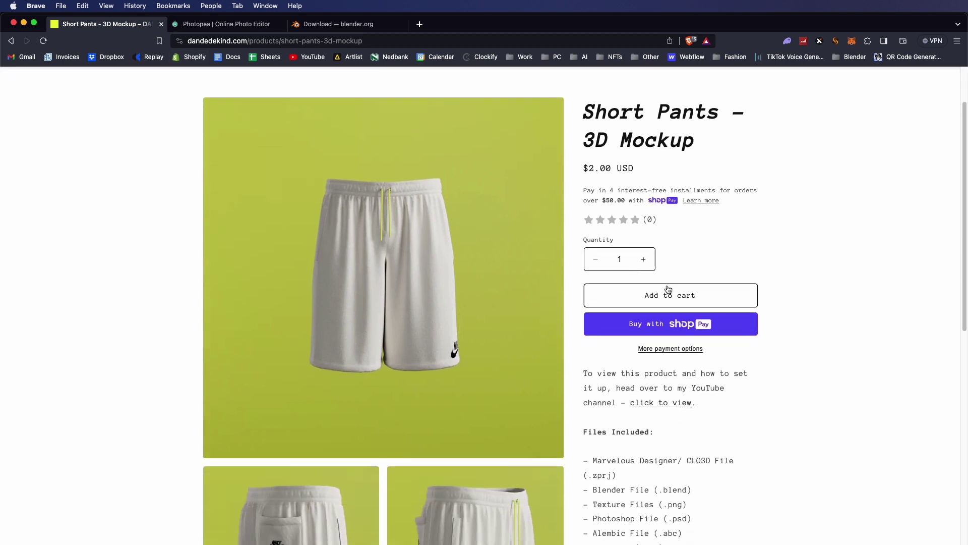
pyautogui.click(748, 300)
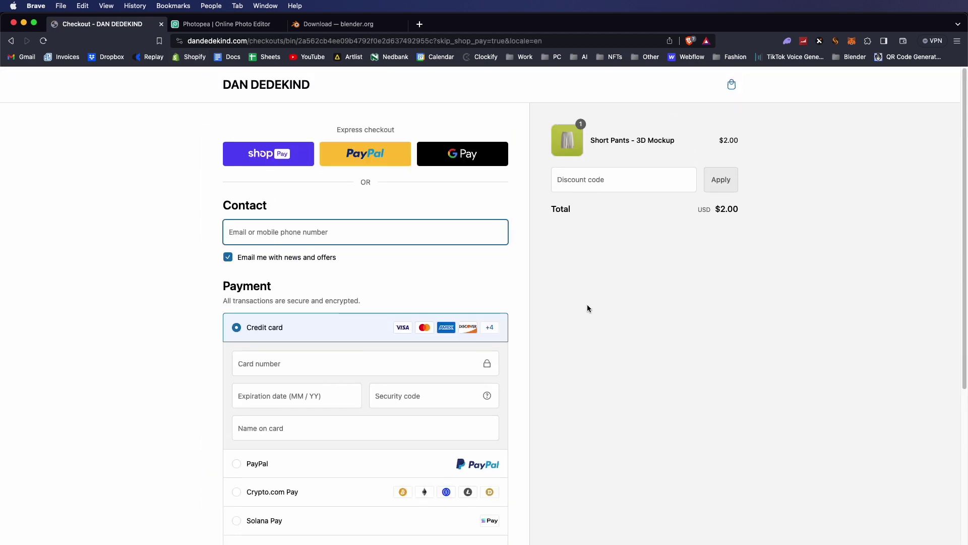
pyautogui.press('super+Left')
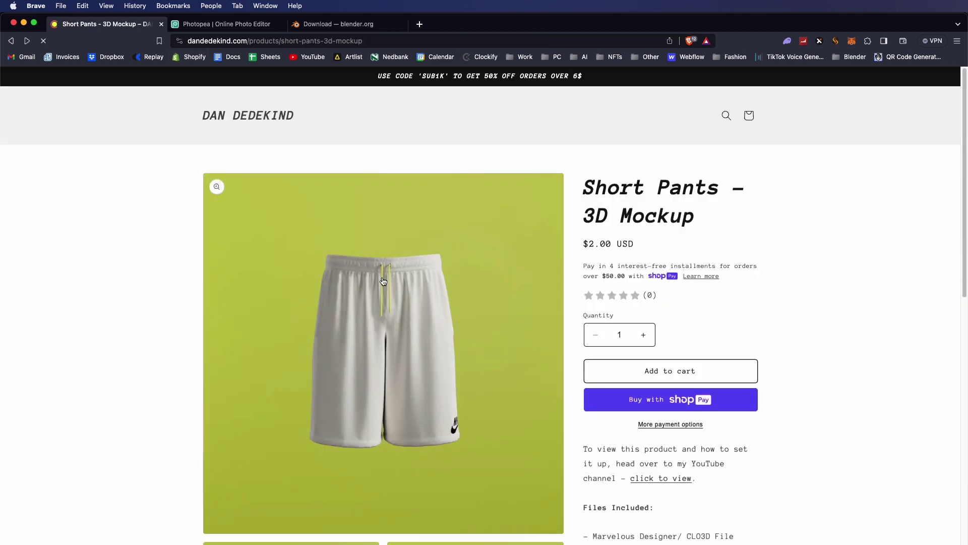
pyautogui.scroll(-5, 757, 291)
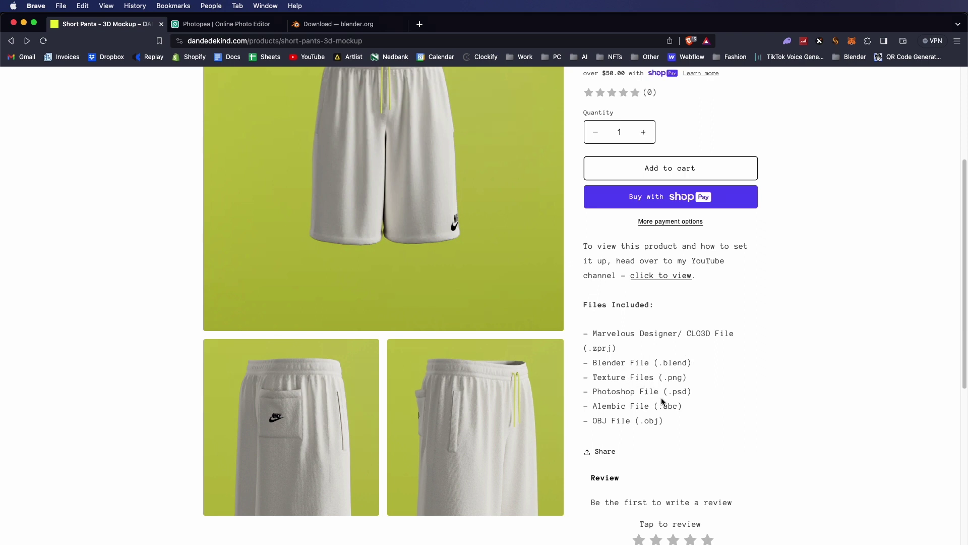
pyautogui.scroll(2, 721, 384)
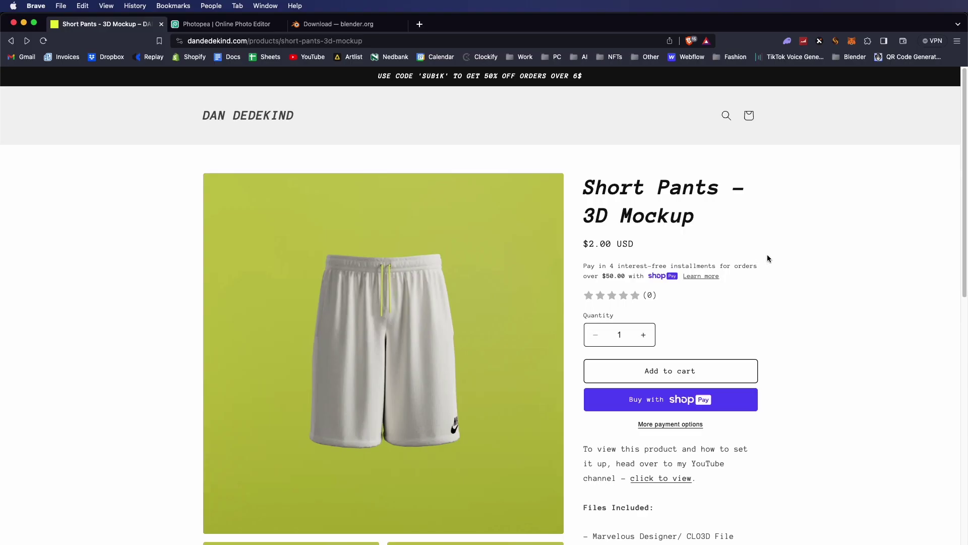
# Browse the Blender download page, the Photopea editor and the Photopea tutorial tabs.
pyautogui.click(335, 25)
pyautogui.scroll(-10, 566, 276)
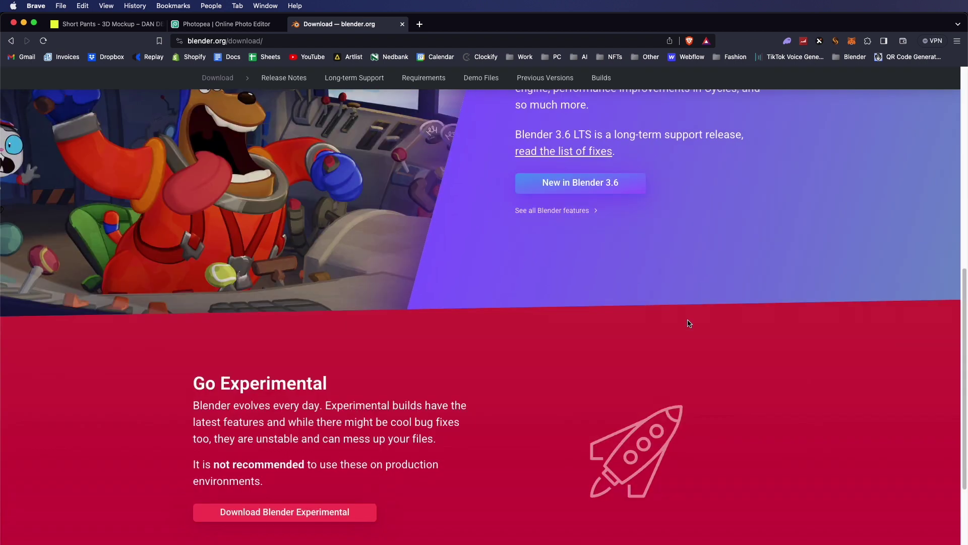
pyautogui.scroll(-3, 689, 323)
pyautogui.scroll(5, 690, 323)
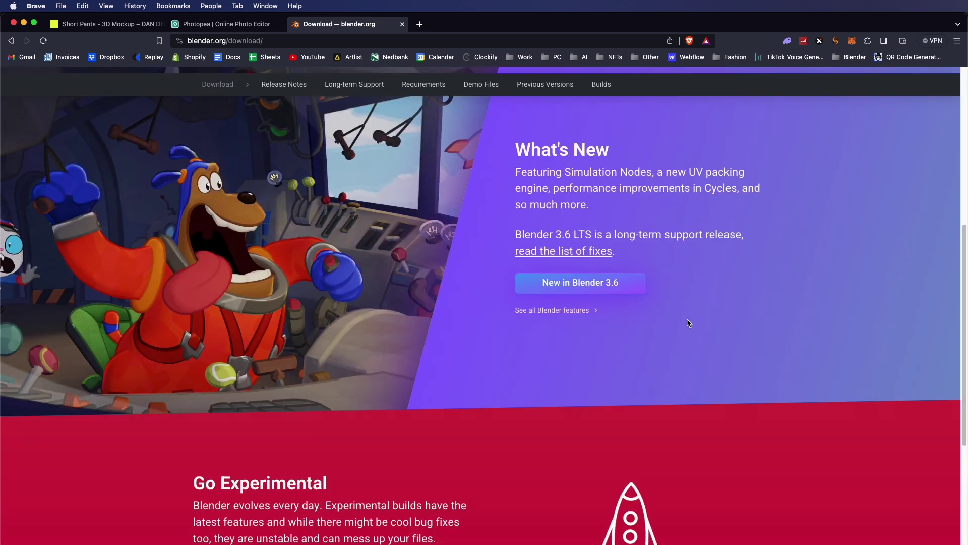
pyautogui.scroll(7, 690, 324)
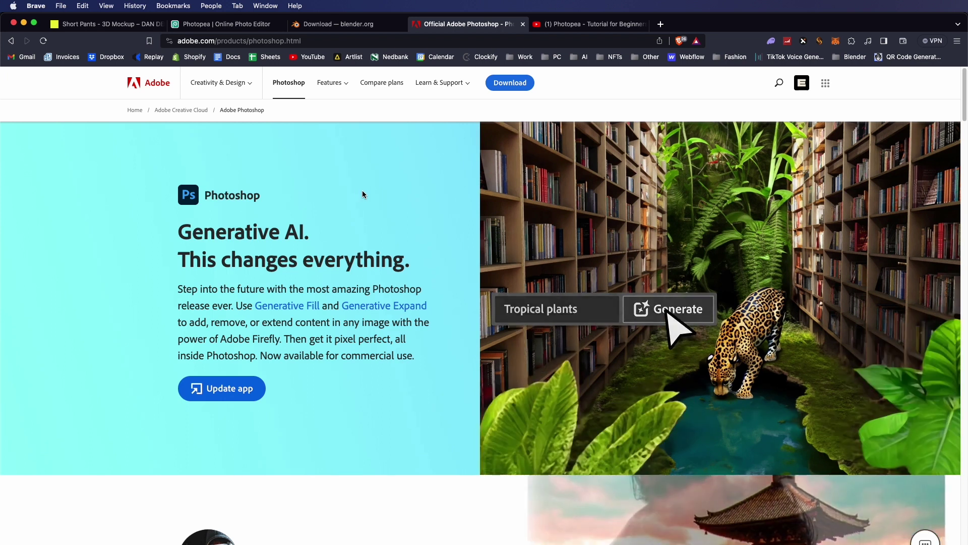
pyautogui.press('super+2')
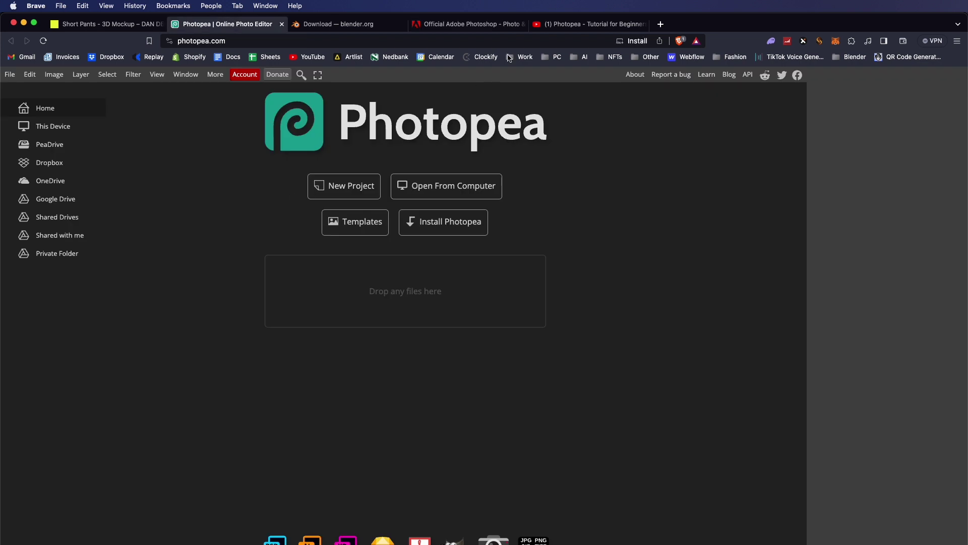
pyautogui.press('super+5')
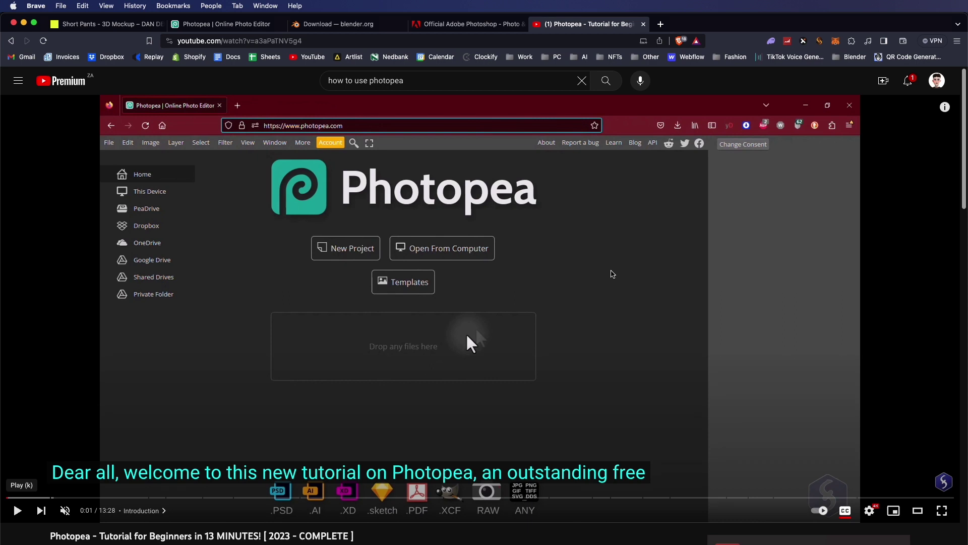
# Expand the Shorts subfolders in Finder and open Shorts_3D-Mockup.blend in Blender.
pyautogui.press('super+Tab')
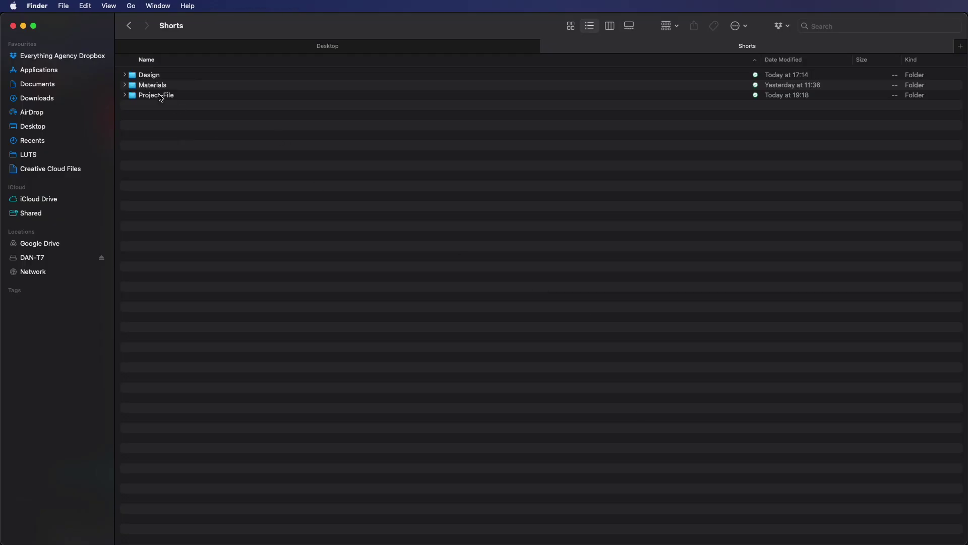
pyautogui.click(124, 74)
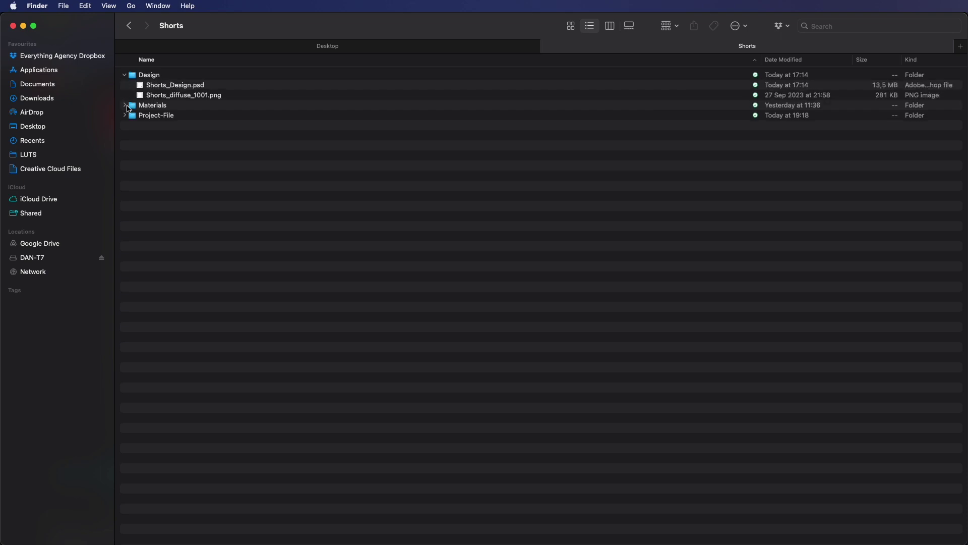
pyautogui.click(125, 106)
pyautogui.click(160, 124)
pyautogui.click(206, 281)
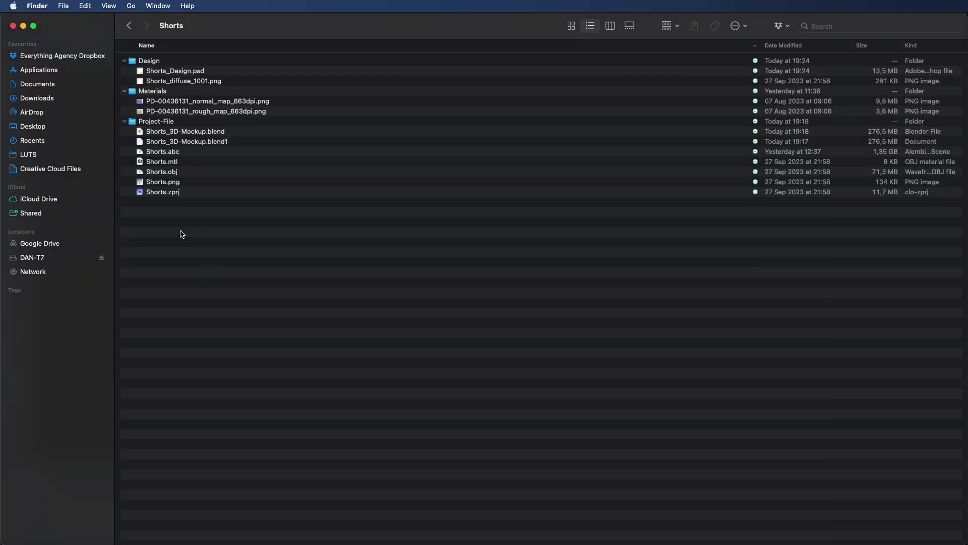
pyautogui.doubleClick(198, 132)
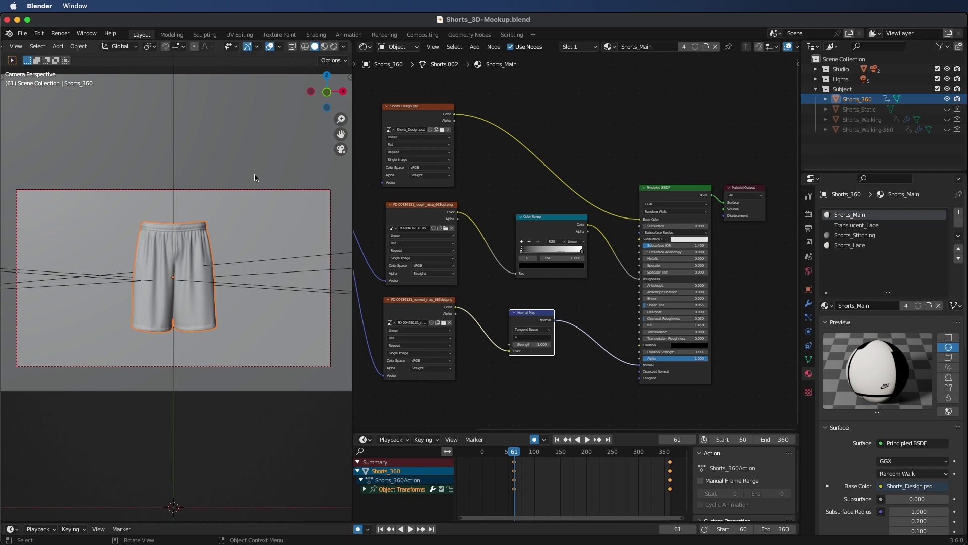
# Switch the viewport to Rendered shading and play the animation from frame 99, scrubbing to 332.
pyautogui.click(334, 47)
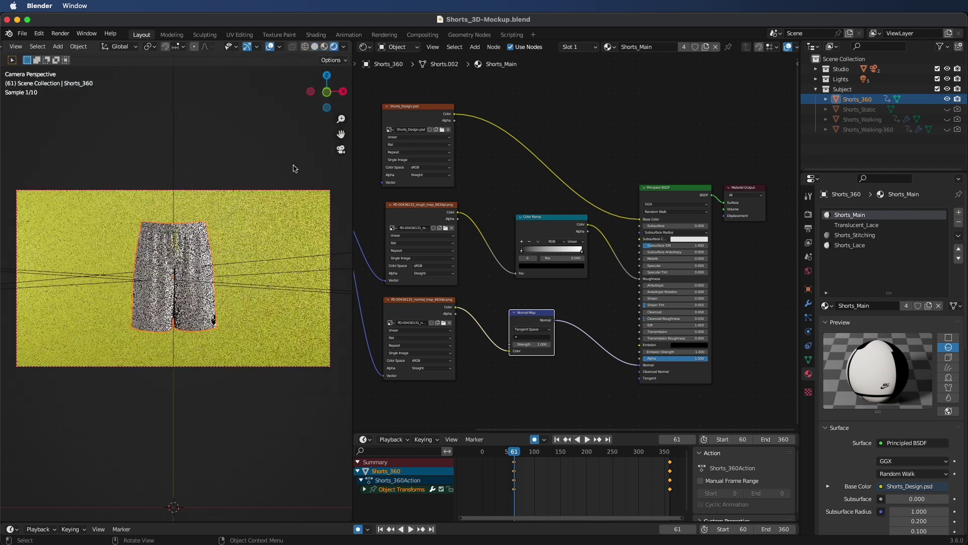
pyautogui.scroll(2, 182, 282)
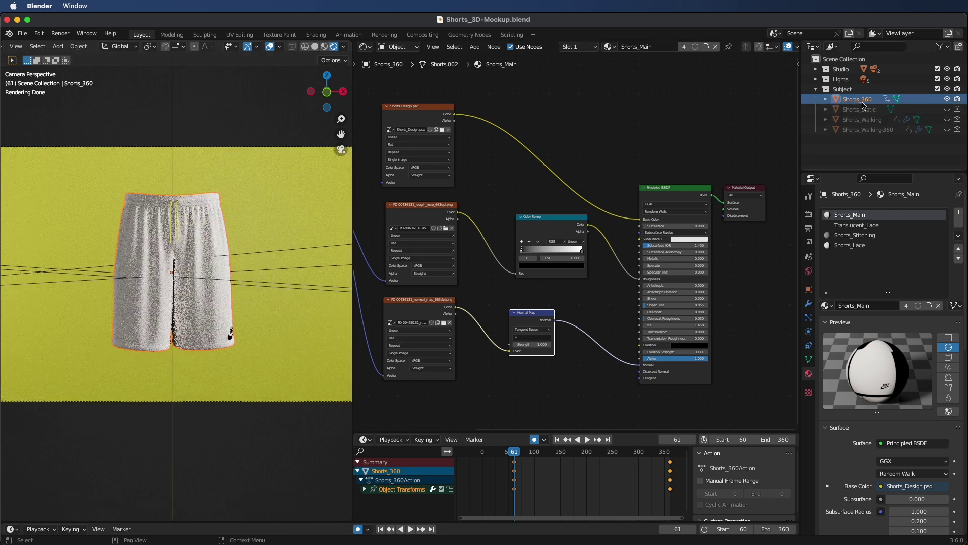
pyautogui.click(534, 457)
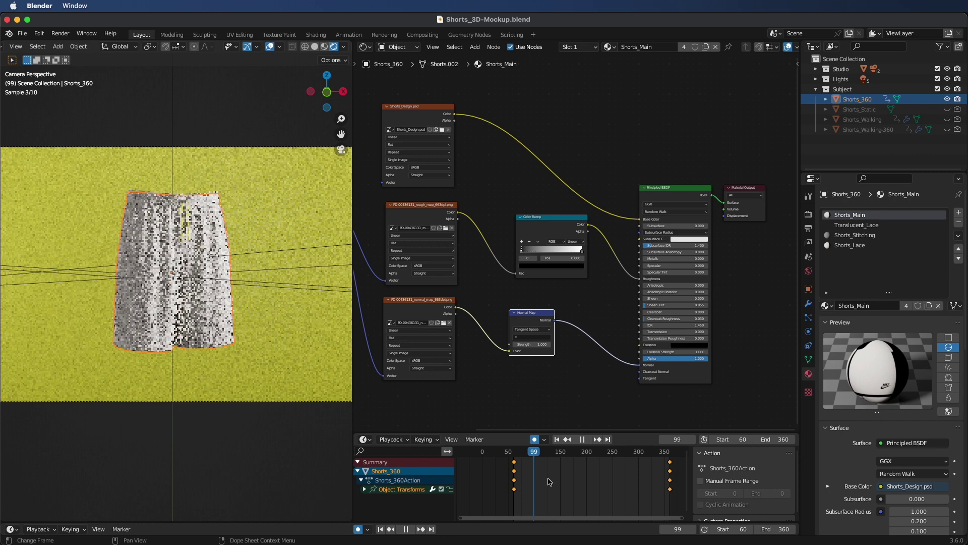
pyautogui.hotkey('ctrl', 'shift', 'space')
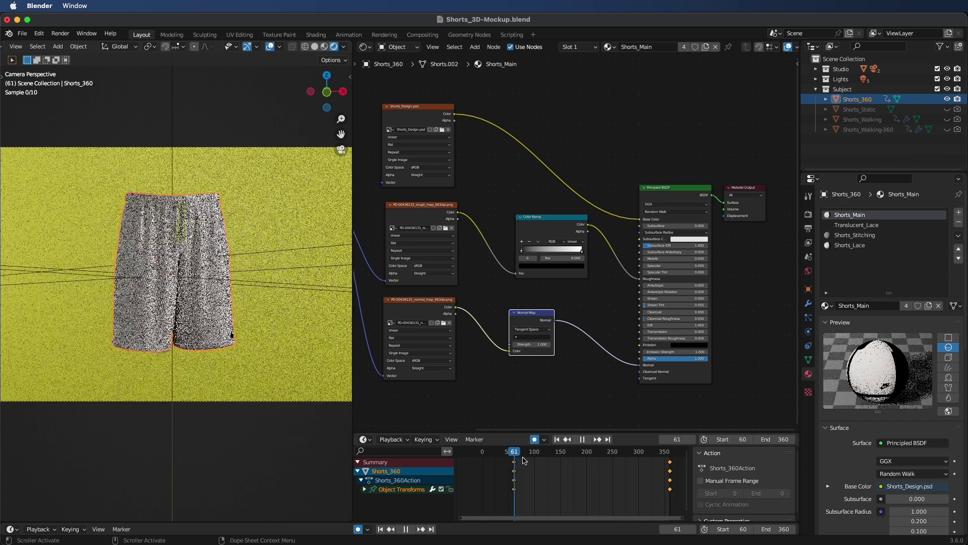
pyautogui.press('space')
pyautogui.moveTo(528, 460); pyautogui.dragTo(655, 460)
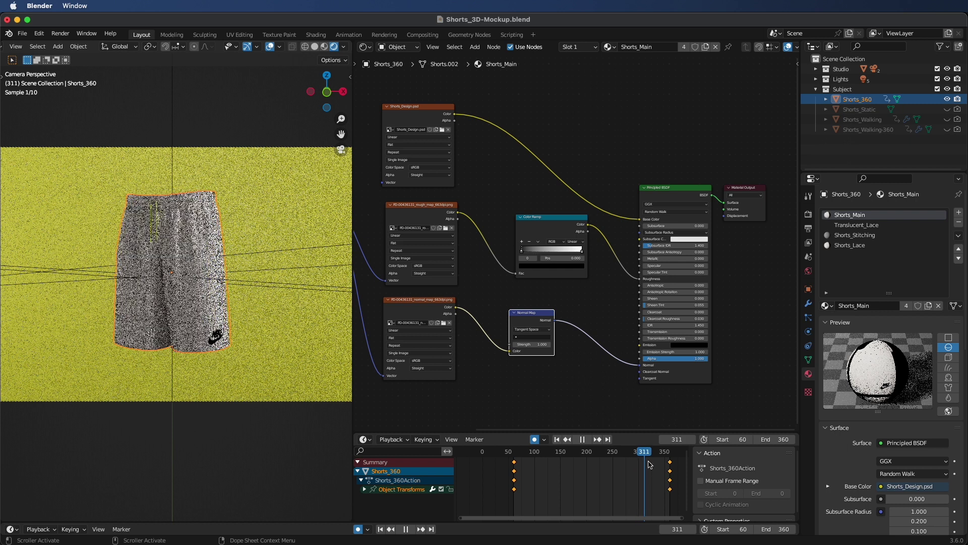
# Hide Shorts_360, show Shorts_Walking, and play the walking shorts from frame 141 to 220.
pyautogui.click(947, 99)
pyautogui.click(948, 119)
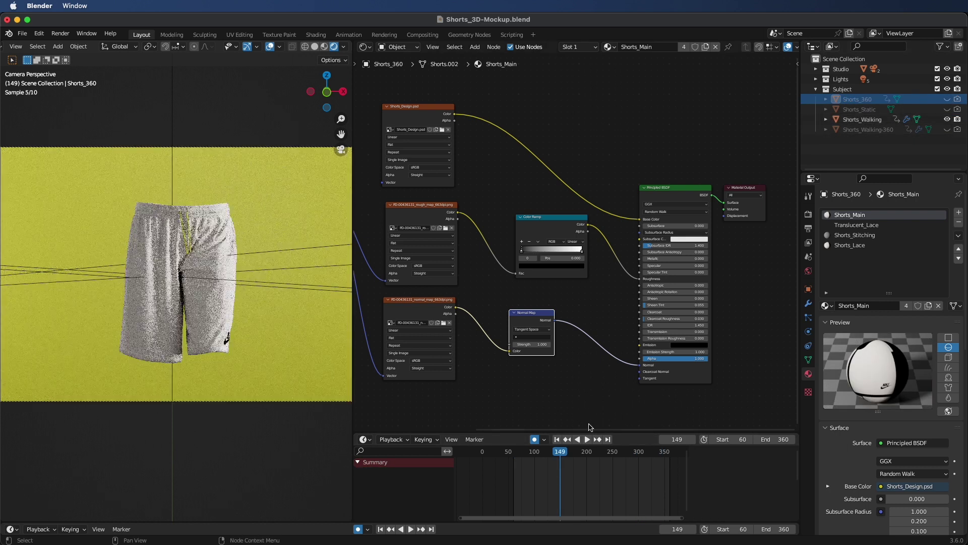
pyautogui.click(555, 456)
pyautogui.press('space')
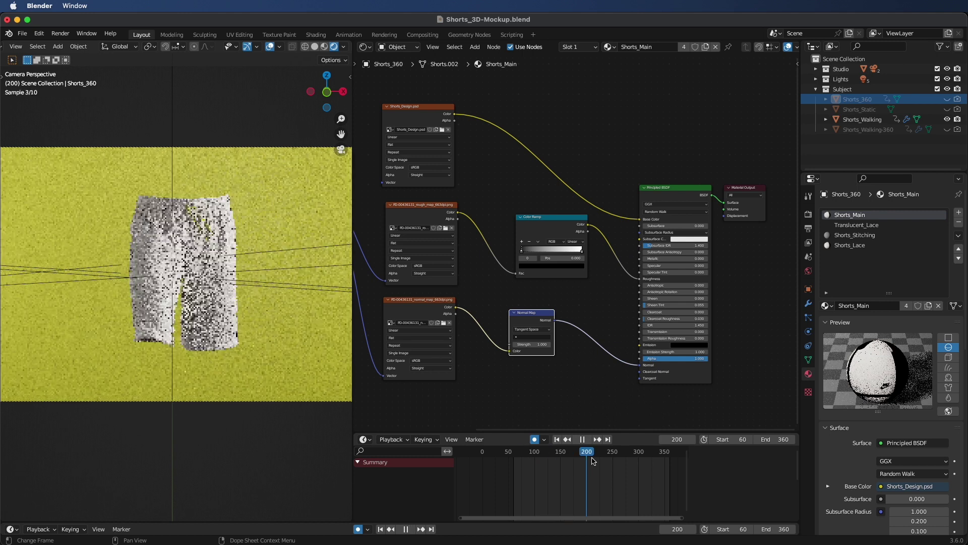
pyautogui.click(597, 453)
pyautogui.press('space')
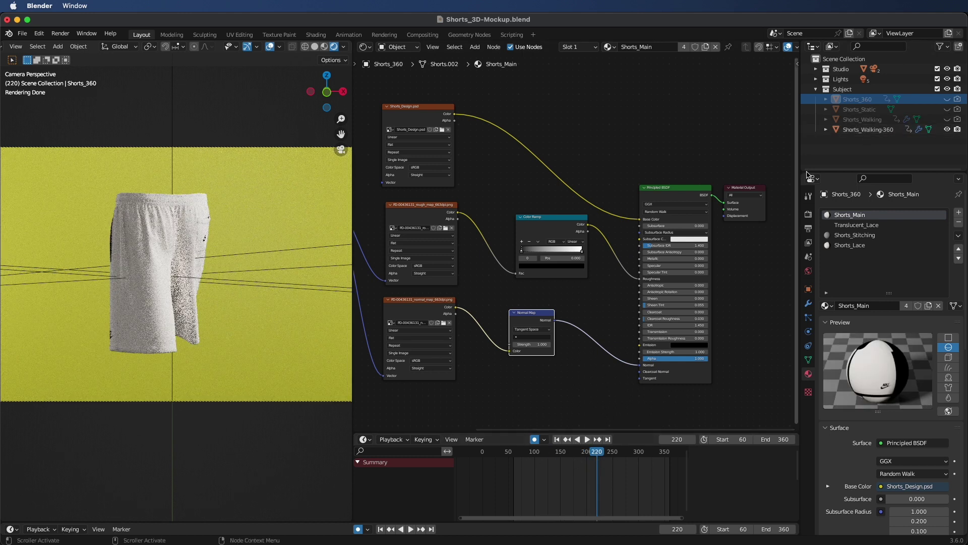
# Play the Shorts_Walking-360 animation from the start, then hide it and show Shorts_Walking.
pyautogui.click(868, 129)
pyautogui.press('space')
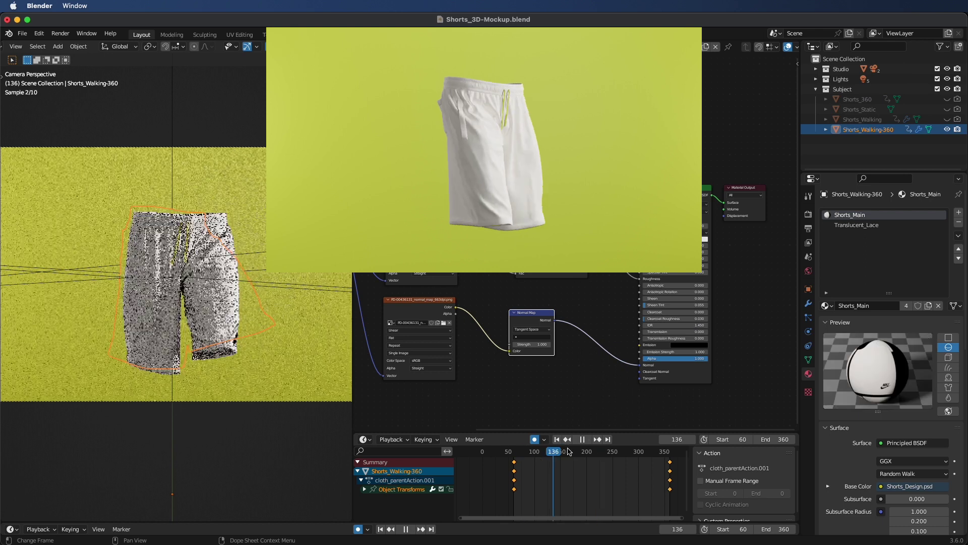
pyautogui.hotkey('shift', 'Left')
pyautogui.press('space')
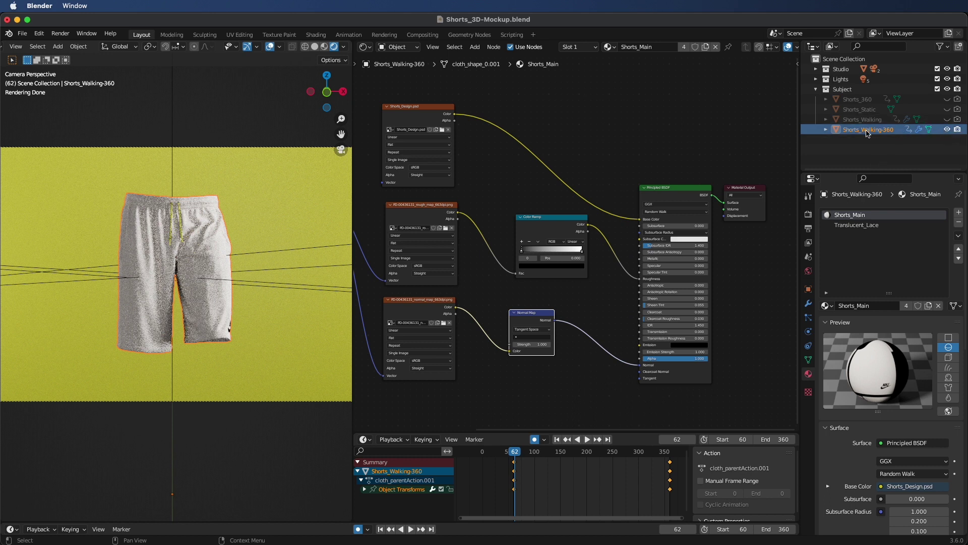
pyautogui.click(947, 130)
pyautogui.click(947, 120)
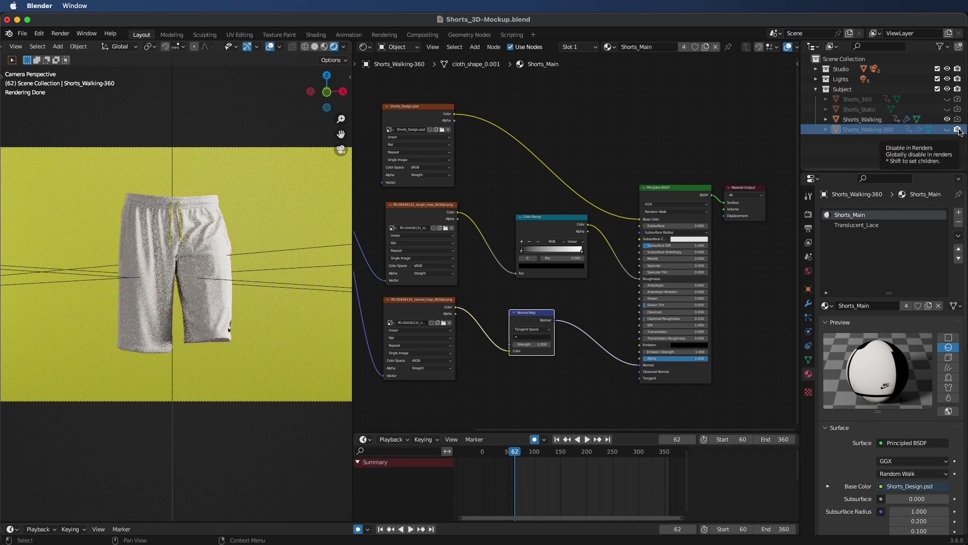
# Enable rendering for Shorts_Walking, hide it, and make Shorts_360 visible.
pyautogui.click(874, 121)
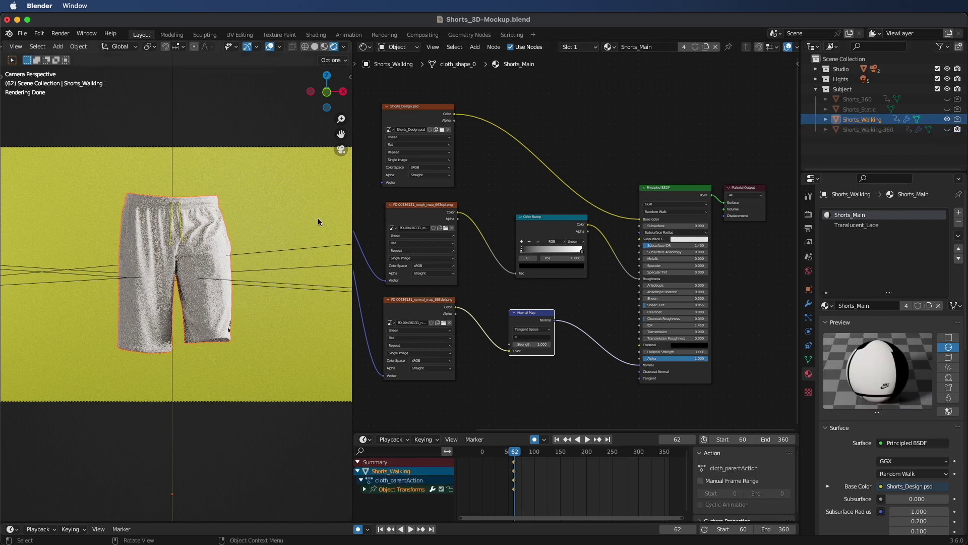
pyautogui.click(957, 121)
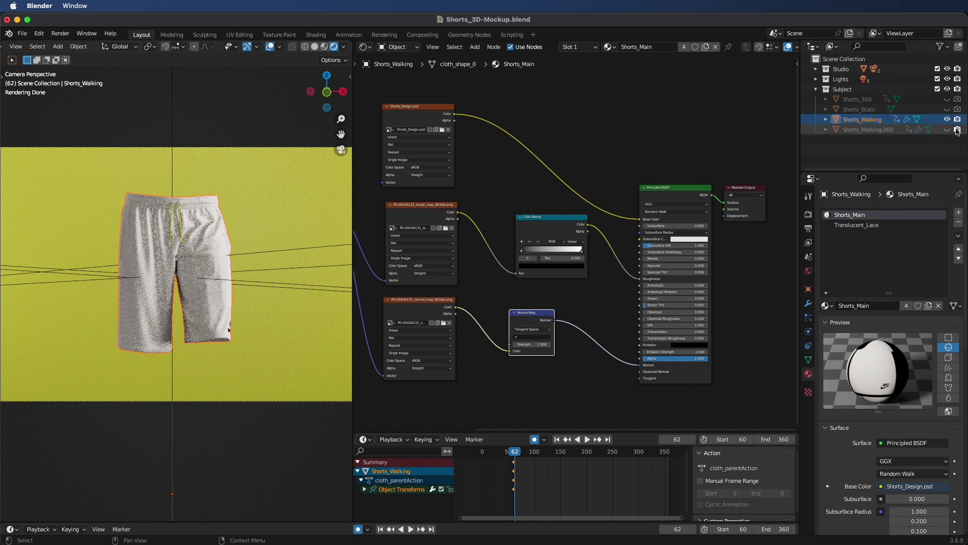
pyautogui.click(948, 119)
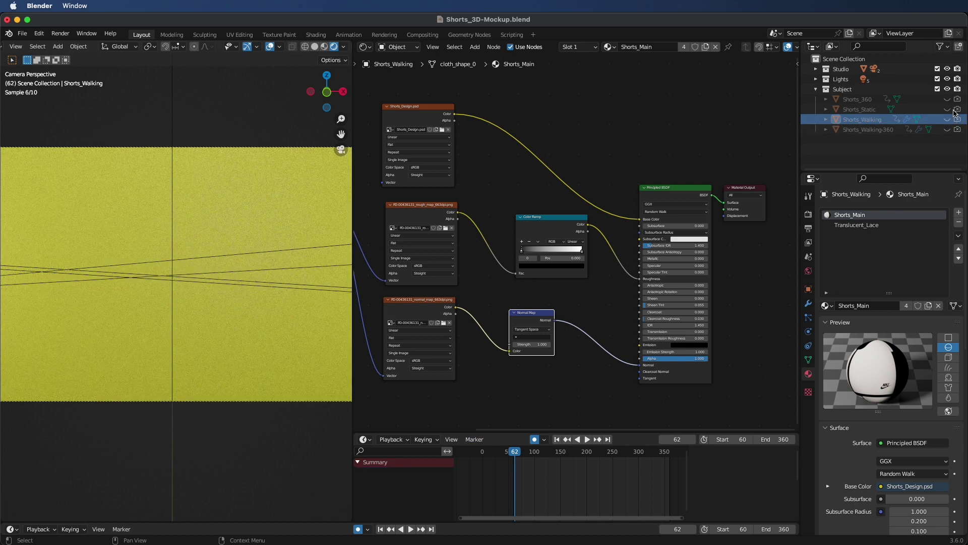
pyautogui.click(948, 99)
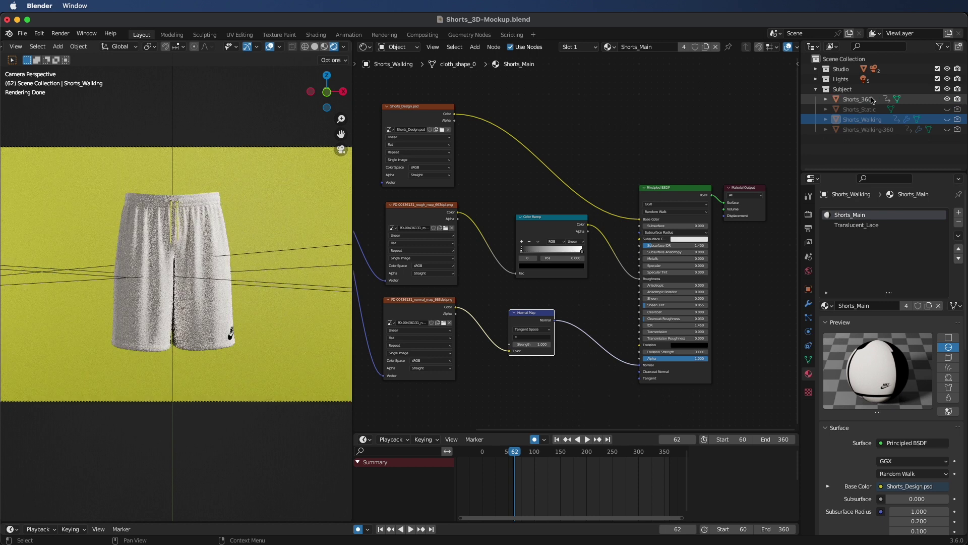
# With Shorts_360 active, view the Stitching, Lace and Translucent_Lace materials, ending on Shorts_Stitching's nodes.
pyautogui.click(887, 100)
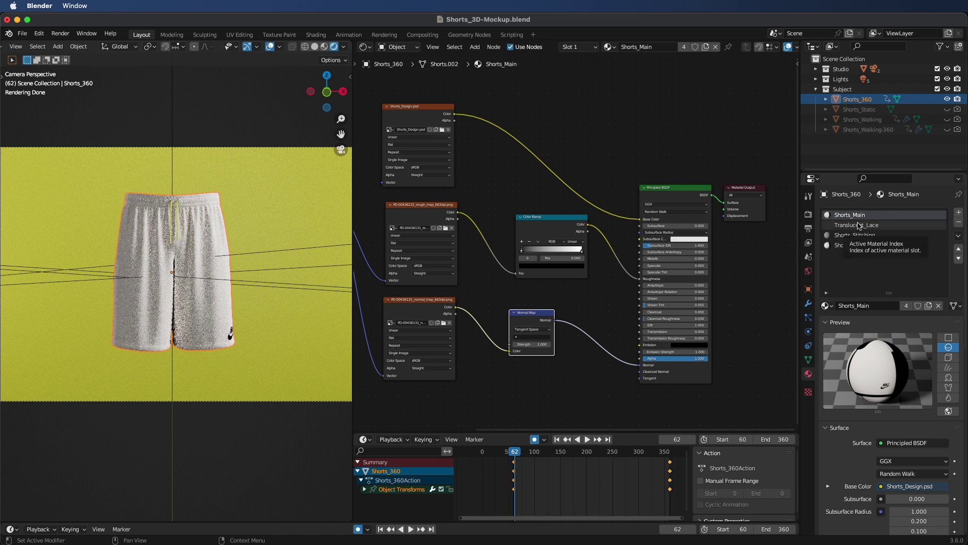
pyautogui.click(860, 235)
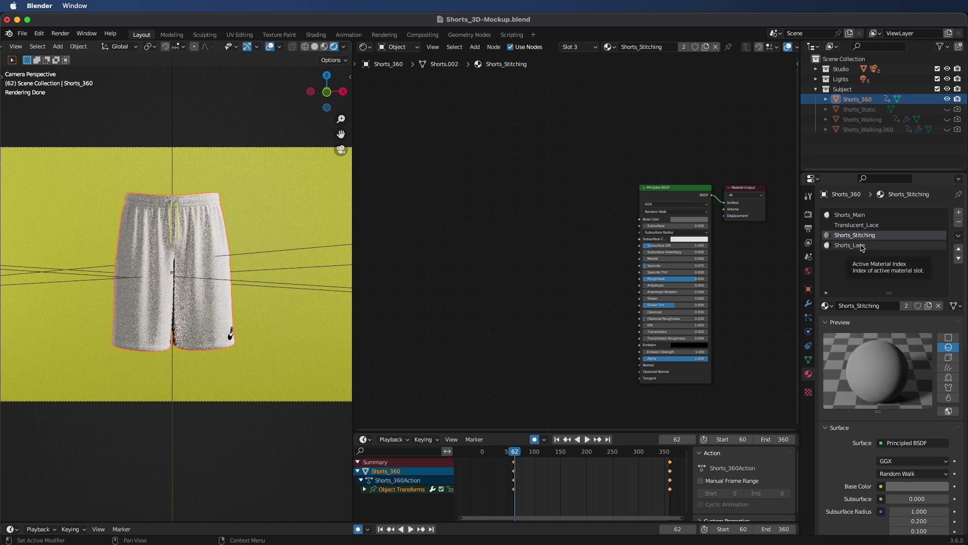
pyautogui.click(860, 246)
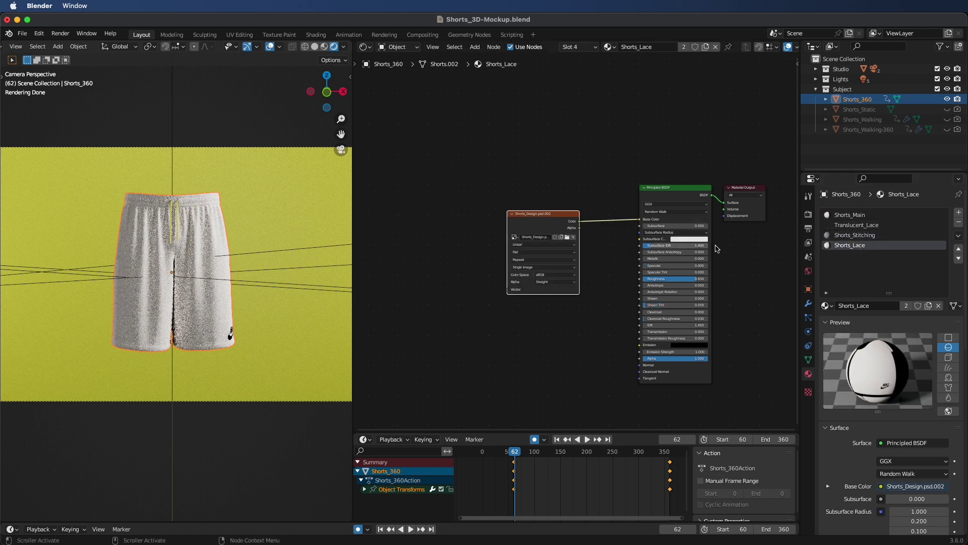
pyautogui.click(857, 225)
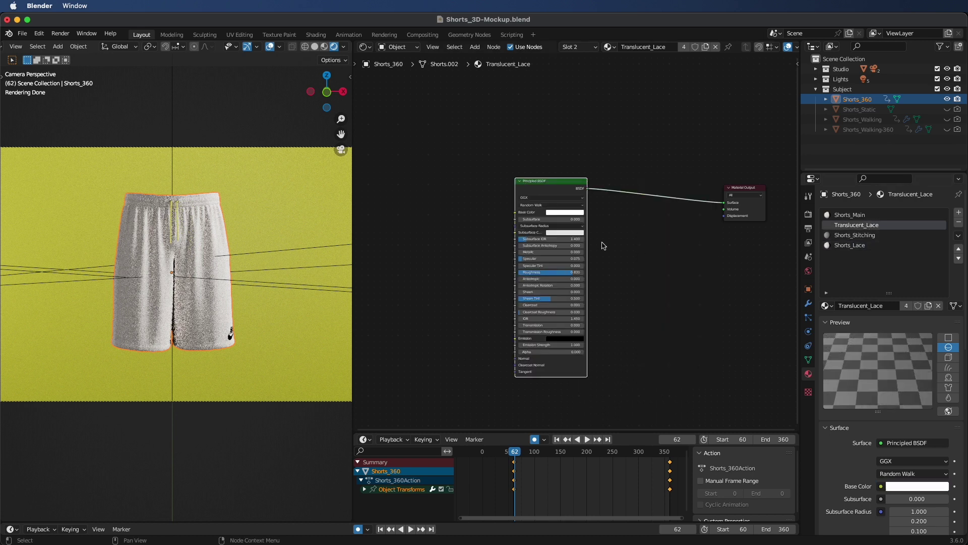
pyautogui.scroll(1, 604, 234)
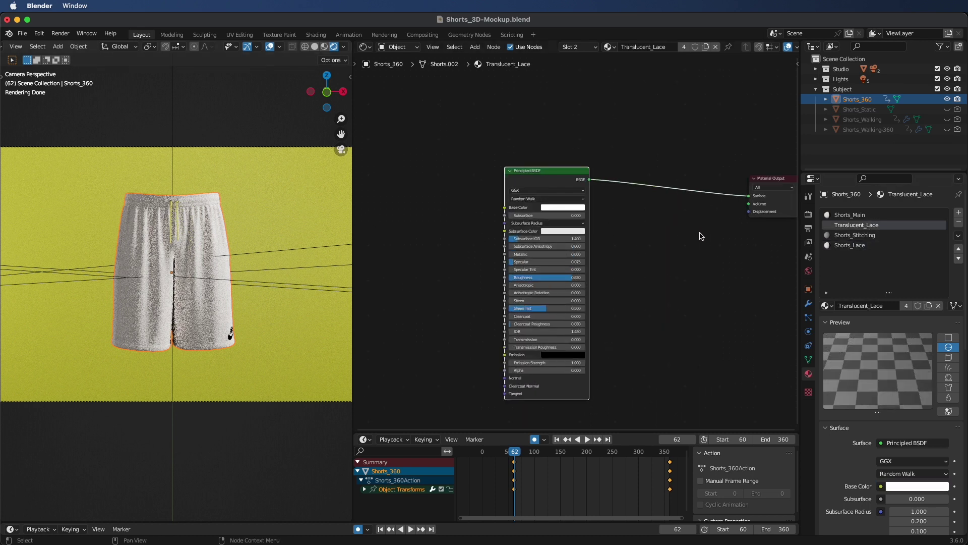
pyautogui.click(856, 235)
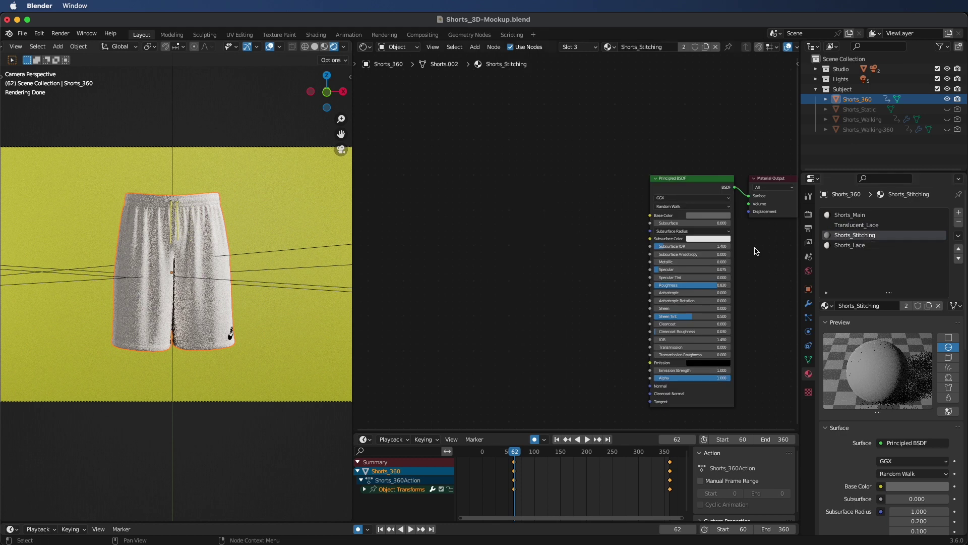
pyautogui.moveTo(757, 250); pyautogui.dragTo(684, 257, button='middle')
# Drag the Shorts_Stitching Principled BSDF base colour value down to black, then hide Shorts_360.
pyautogui.scroll(2, 602, 228)
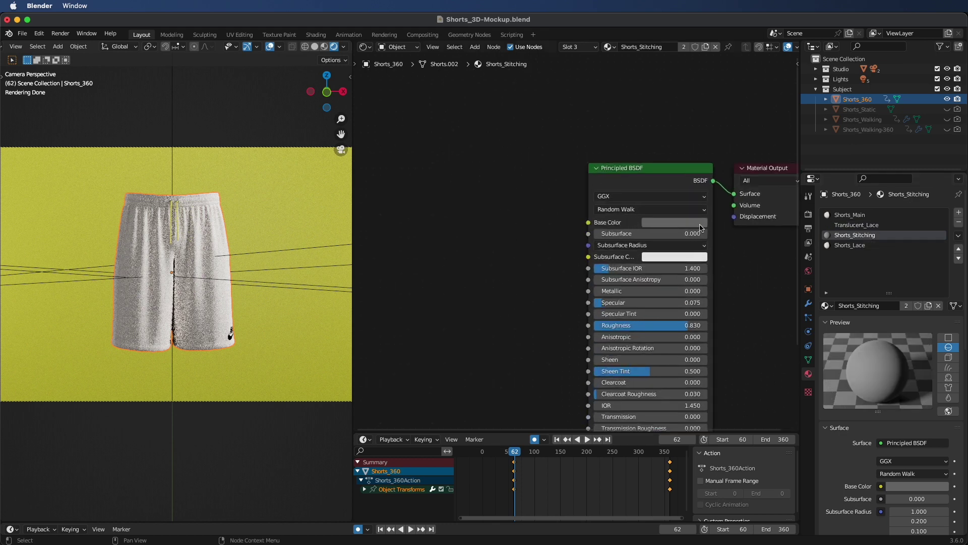
pyautogui.scroll(6, 253, 386)
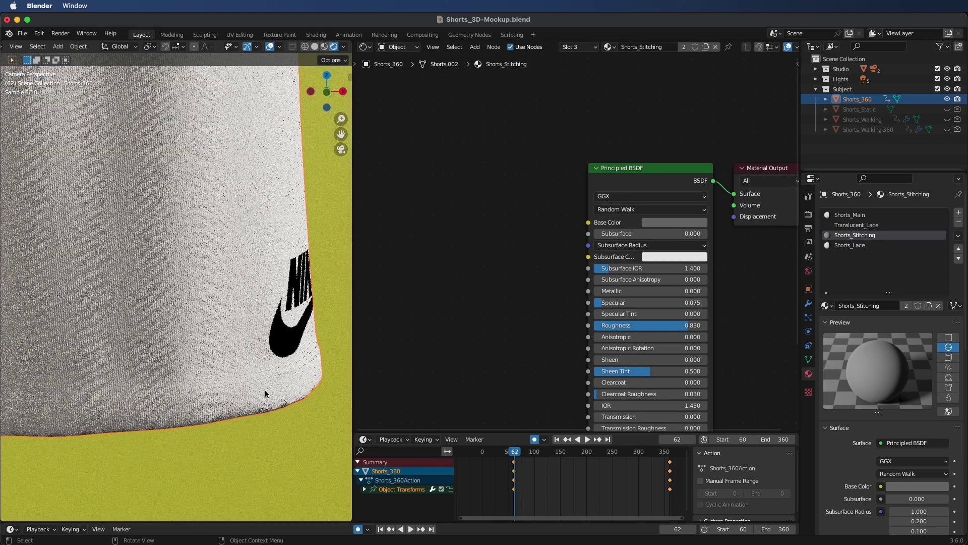
pyautogui.scroll(3, 254, 389)
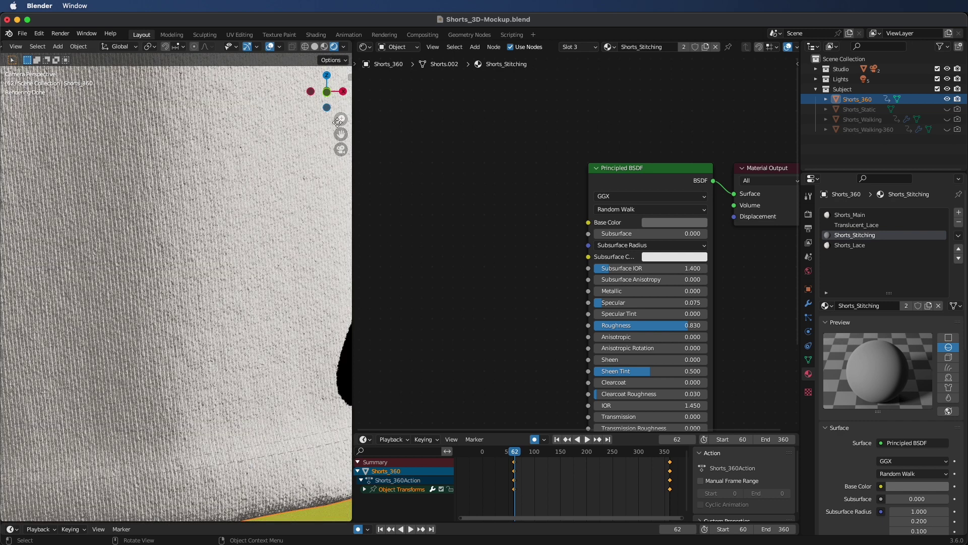
pyautogui.moveTo(341, 119); pyautogui.dragTo(342, 151)
pyautogui.click(664, 222)
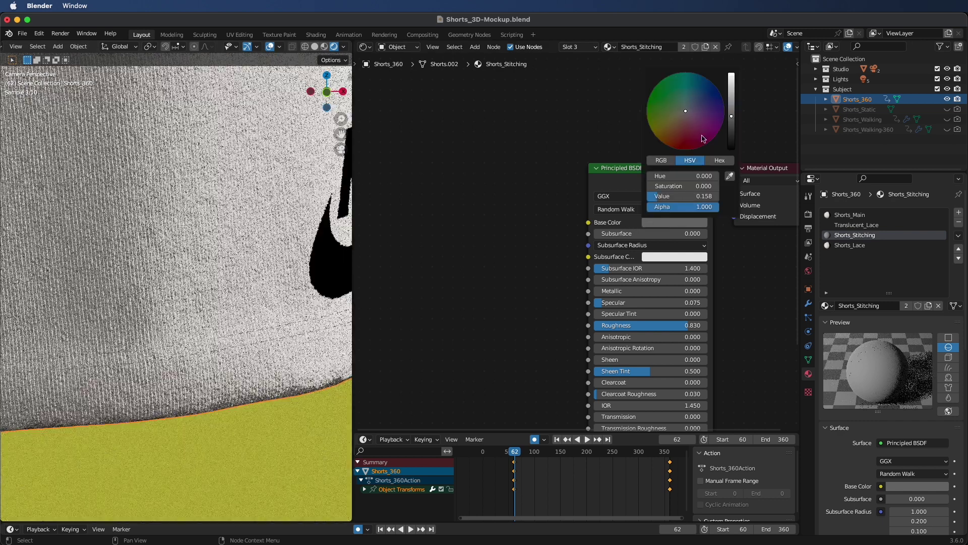
pyautogui.moveTo(722, 78); pyautogui.dragTo(723, 146)
pyautogui.scroll(-5, 323, 332)
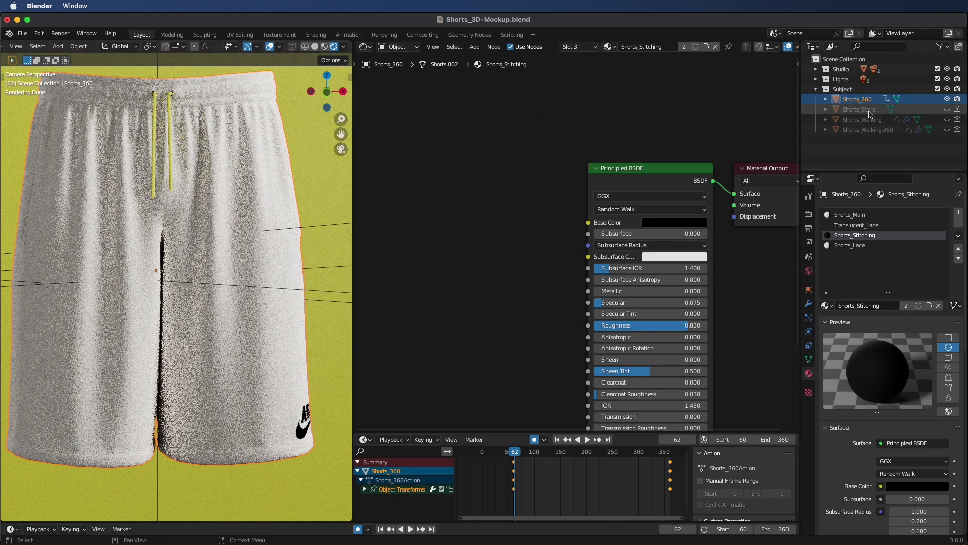
pyautogui.click(947, 99)
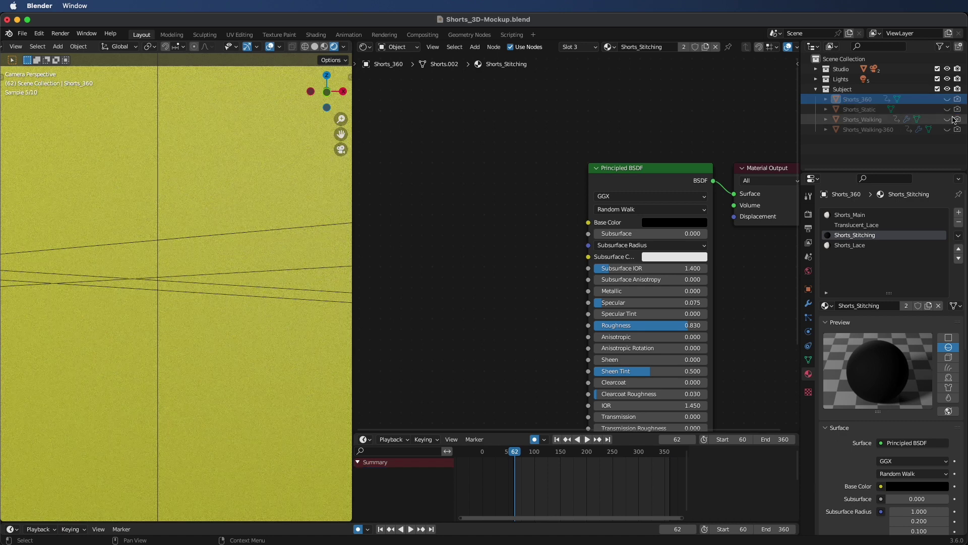
# Unhide and select Shorts_Walking, framing all texture nodes of its Shorts_Main material.
pyautogui.click(948, 119)
pyautogui.click(868, 119)
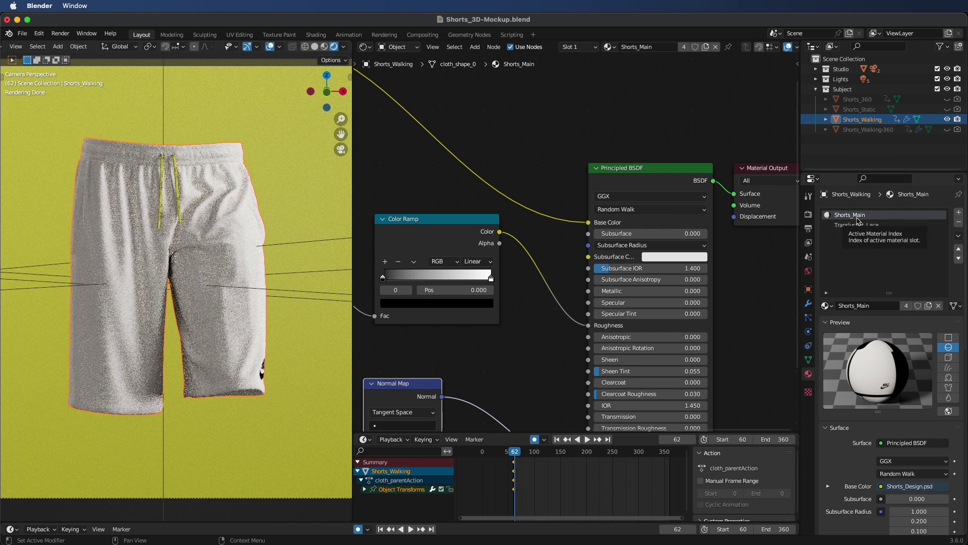
pyautogui.scroll(-3, 606, 262)
pyautogui.moveTo(568, 219); pyautogui.dragTo(638, 268, button='middle')
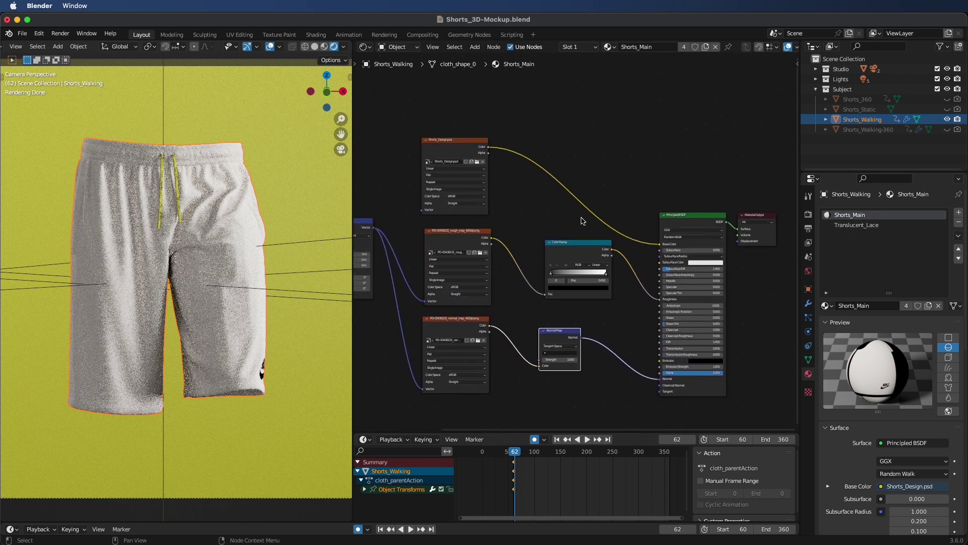
# Hide Shorts_Walking, select the visible Shorts_360 with its Shorts_Main material, and open Shorts_Design.psd in Photoshop.
pyautogui.click(947, 119)
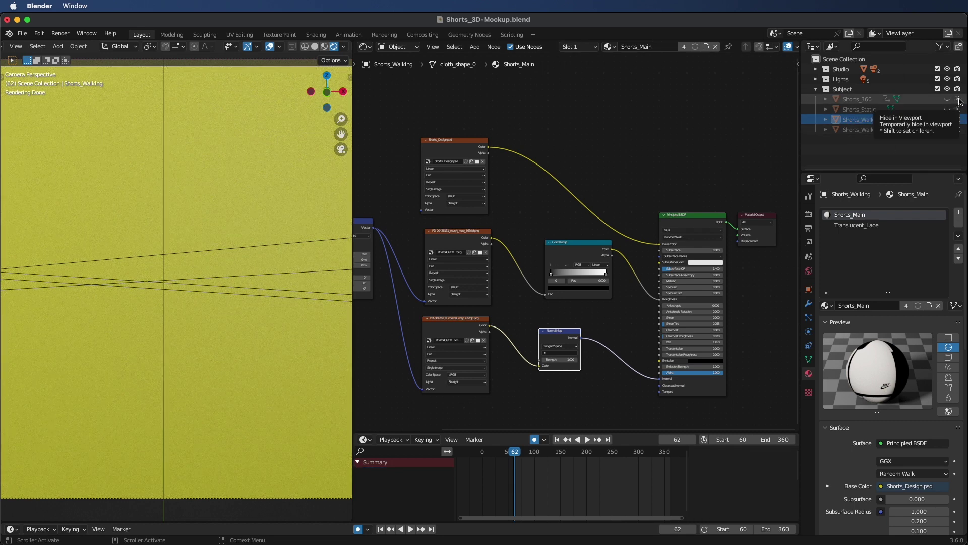
pyautogui.click(947, 100)
pyautogui.click(858, 99)
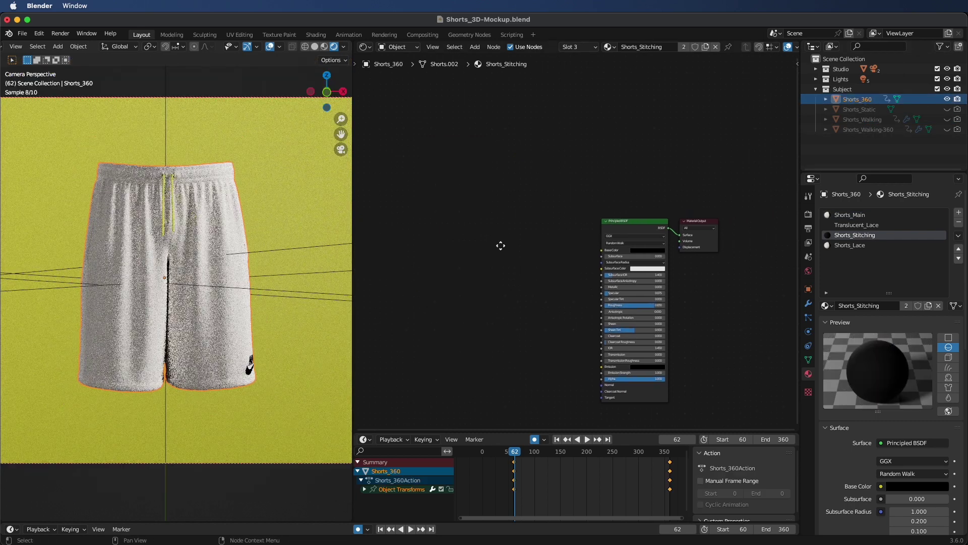
pyautogui.click(853, 215)
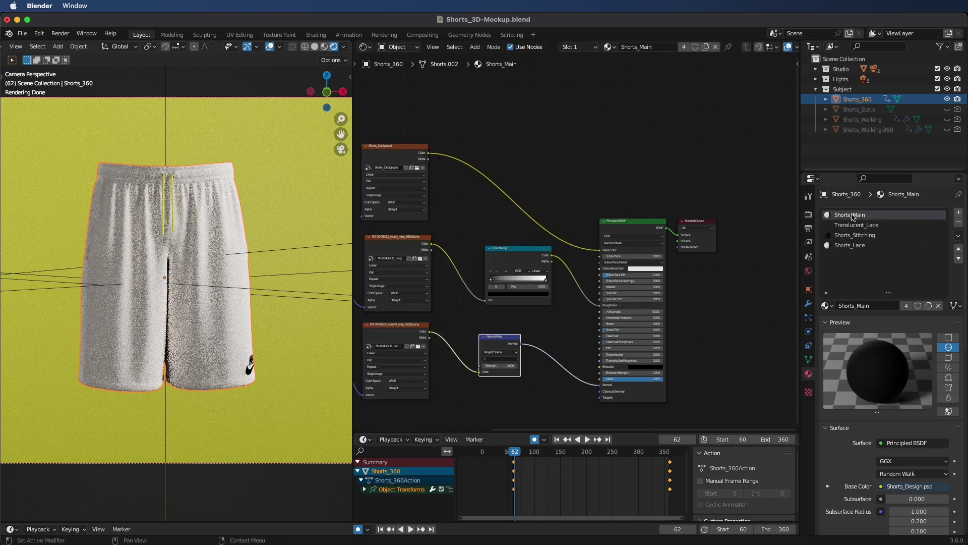
pyautogui.moveTo(598, 211); pyautogui.dragTo(649, 216, button='middle')
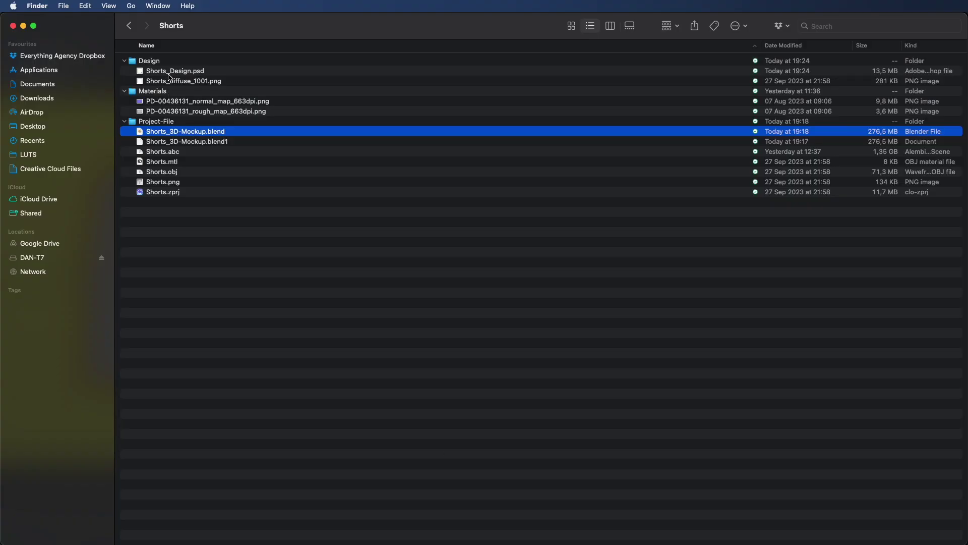
pyautogui.click(154, 71)
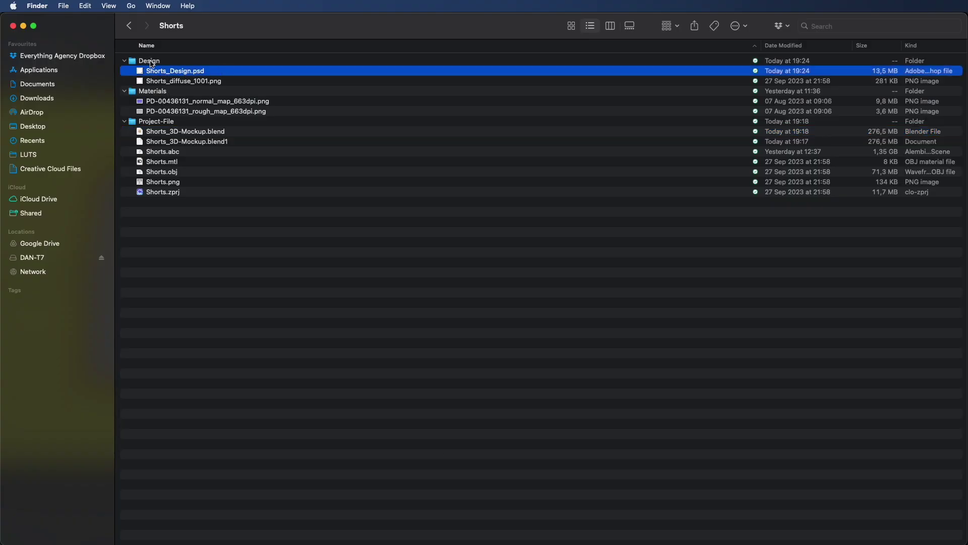
pyautogui.doubleClick(189, 72)
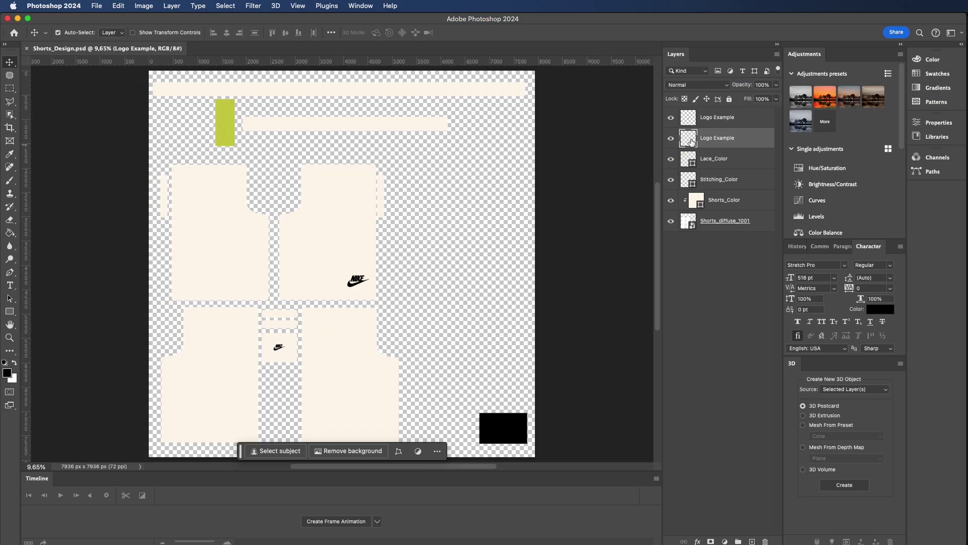
# Change the Shorts_Color fill layer to hex 7e7b6a.
pyautogui.click(359, 281)
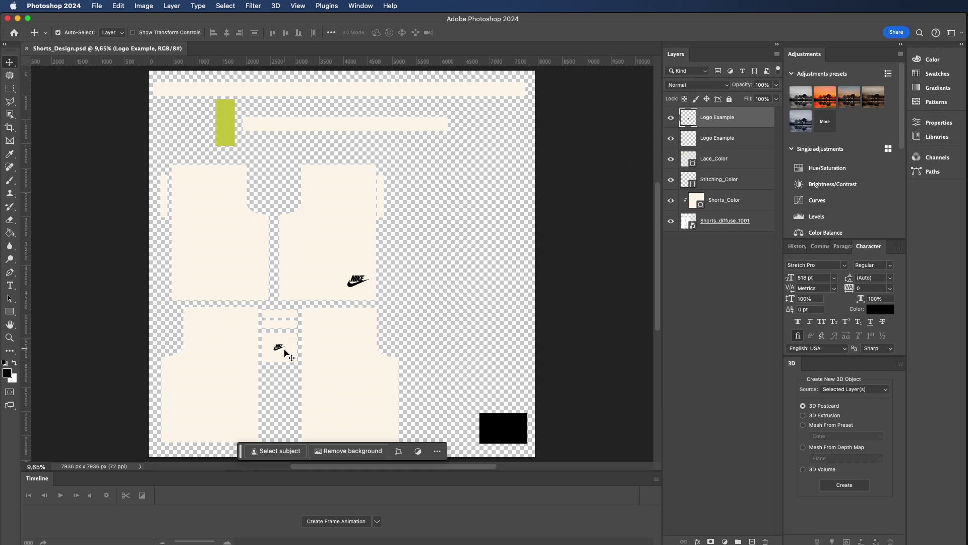
pyautogui.click(221, 115)
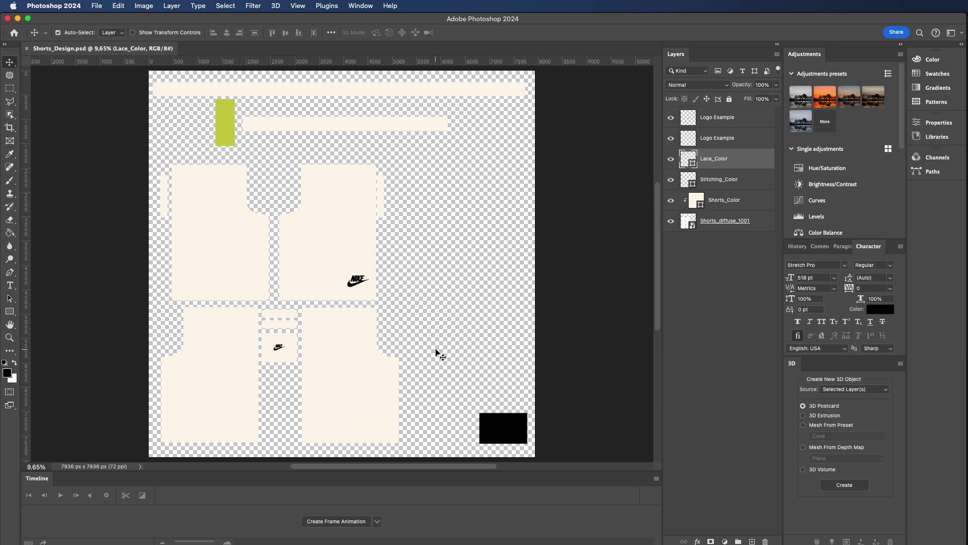
pyautogui.click(698, 200)
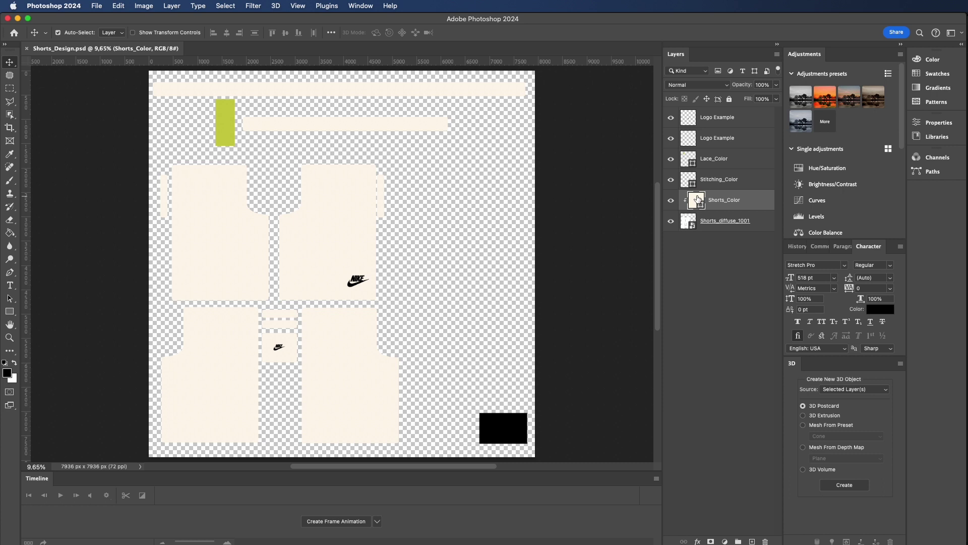
pyautogui.doubleClick(698, 200)
pyautogui.write('ba9760')
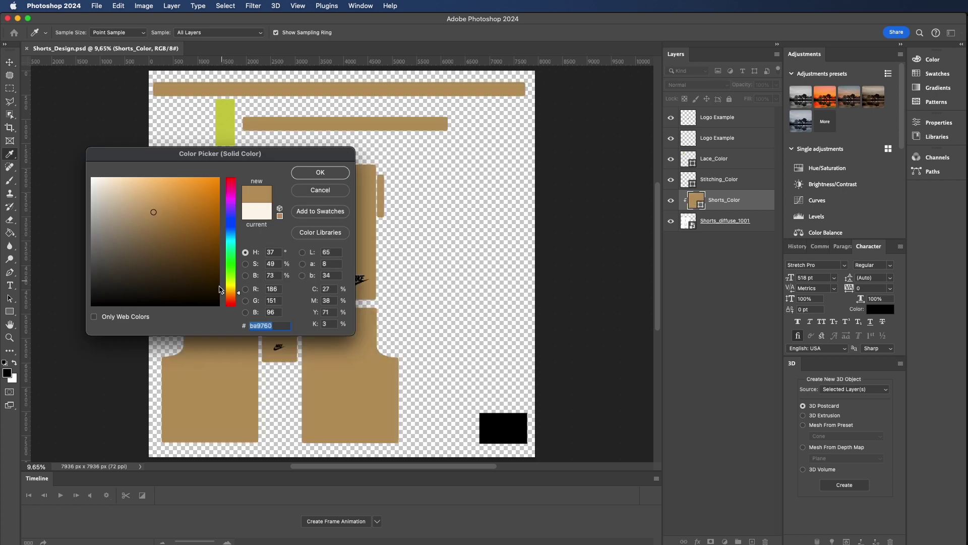
pyautogui.write('7c7966')
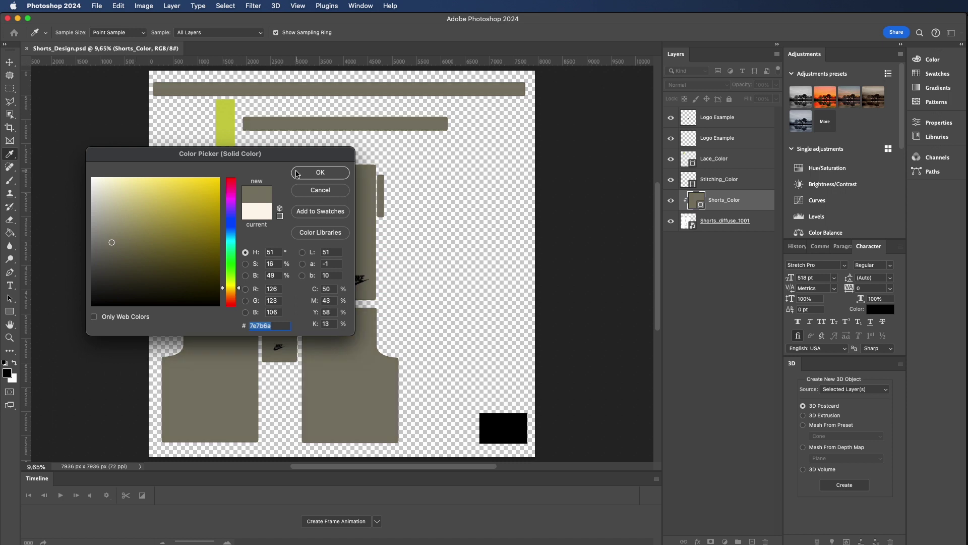
pyautogui.click(320, 172)
# Leave Stitching_Color unchanged and set the Lace_Color fill to 000000 black.
pyautogui.doubleClick(690, 180)
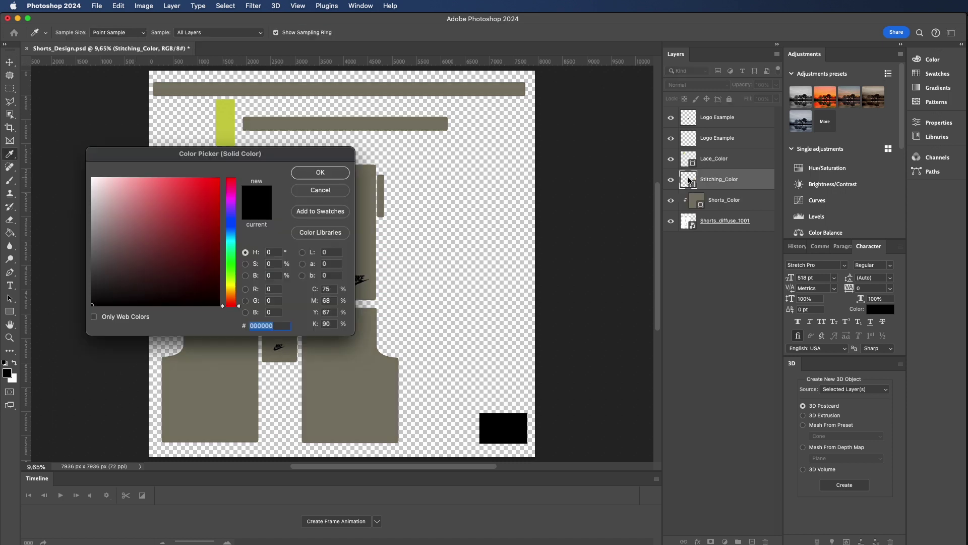
pyautogui.click(321, 190)
pyautogui.doubleClick(689, 160)
pyautogui.write('000000')
pyautogui.click(320, 173)
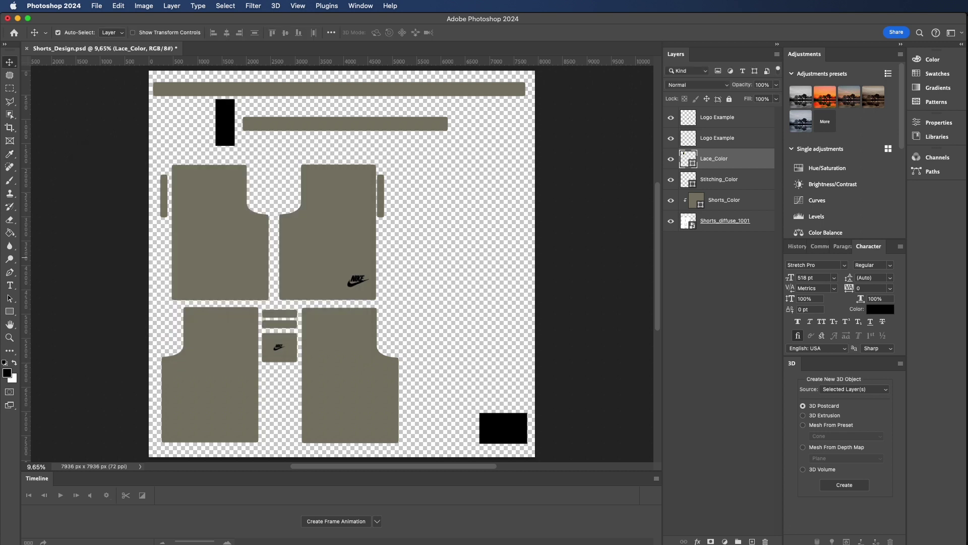
# Place logo_ea.png on the right shorts panel and move it lower.
pyautogui.moveTo(605, 222); pyautogui.dragTo(334, 245)
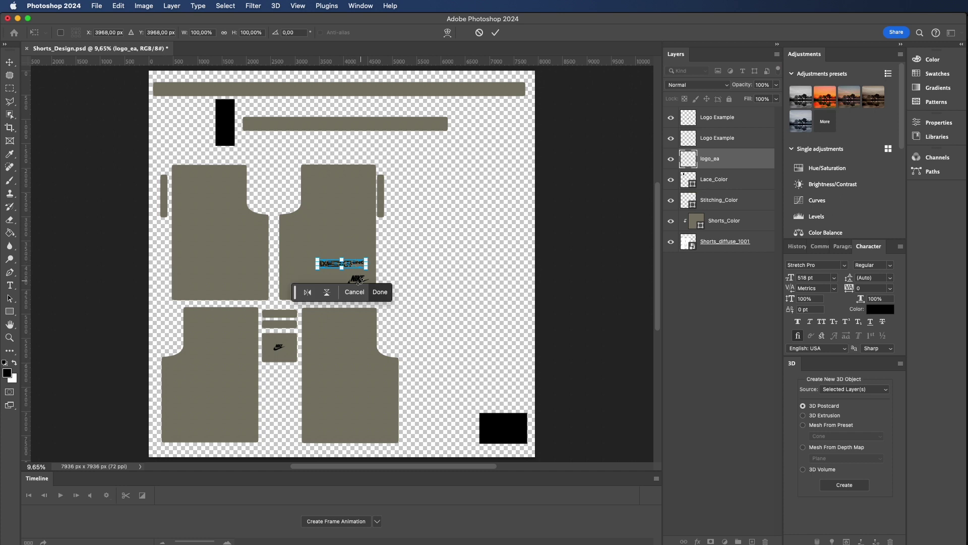
pyautogui.click(380, 292)
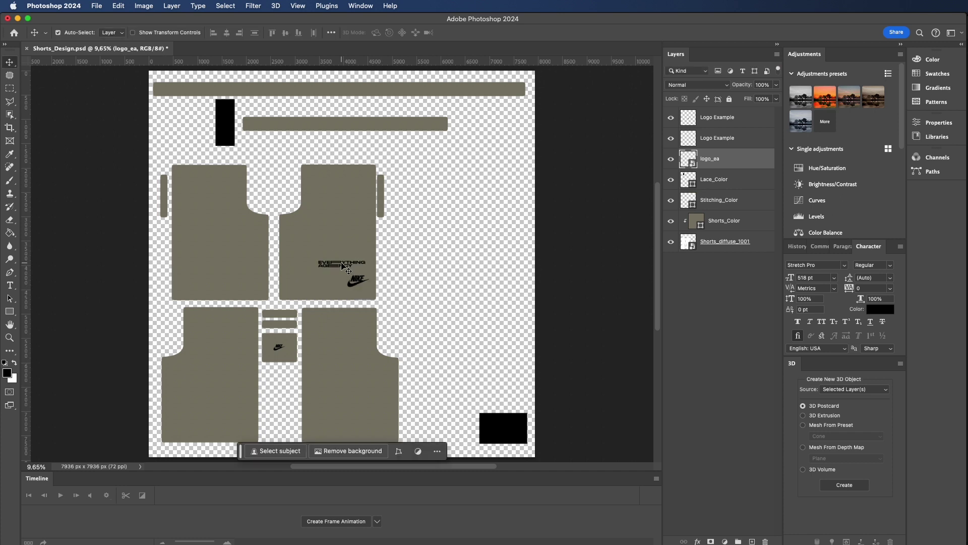
pyautogui.hotkey('ctrl', 't')
pyautogui.moveTo(354, 265); pyautogui.dragTo(344, 288)
pyautogui.press('Return')
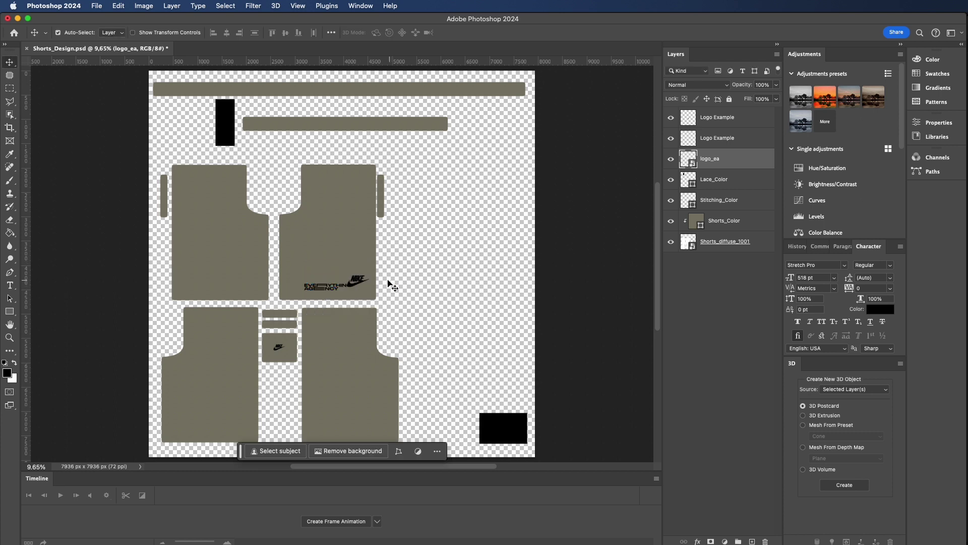
# Hide both Logo Example layers and save Shorts_Design.psd.
pyautogui.click(722, 126)
pyautogui.click(670, 119)
pyautogui.click(671, 138)
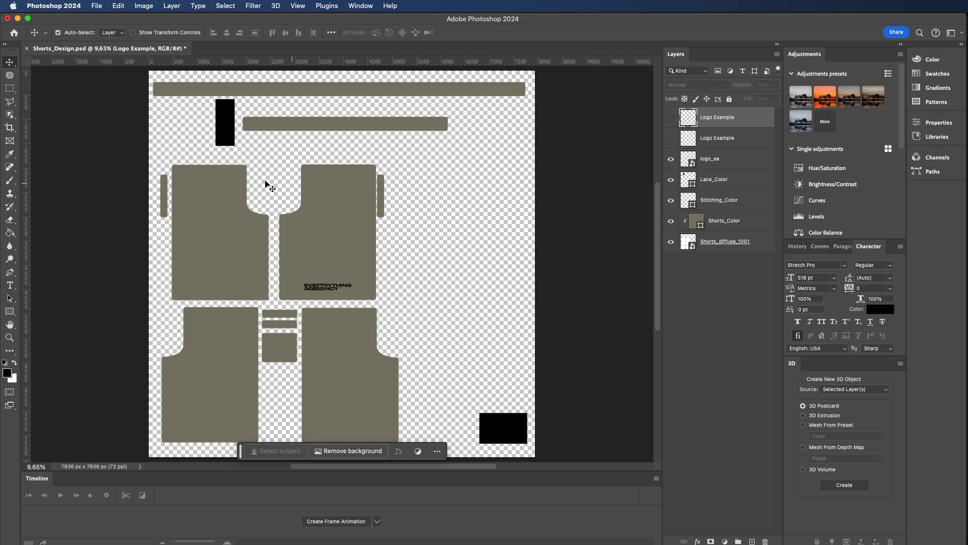
pyautogui.click(96, 5)
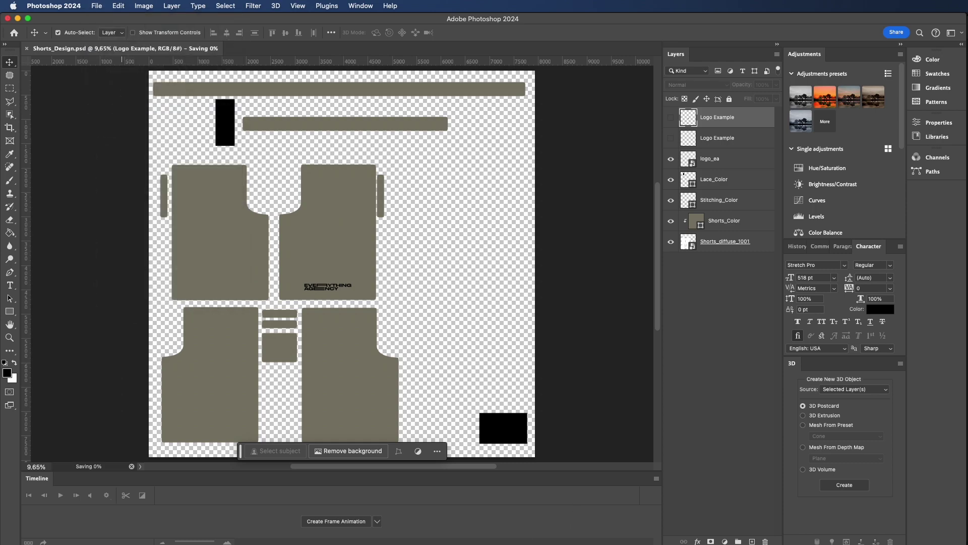
pyautogui.click(116, 104)
pyautogui.press('super+Tab')
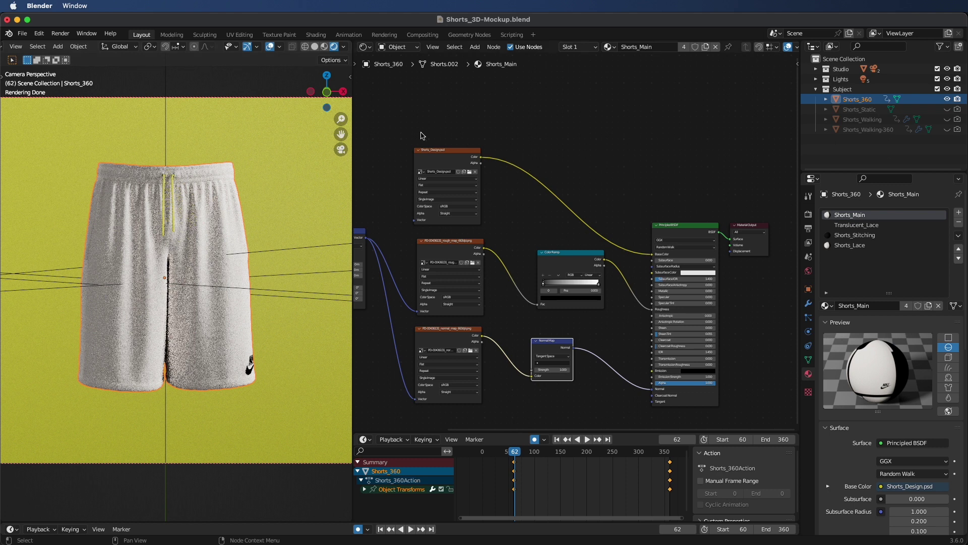
# Relink the Shorts_Main Image Texture node to Shorts_Design.psd in the Shorts/Design folder.
pyautogui.scroll(2, 429, 155)
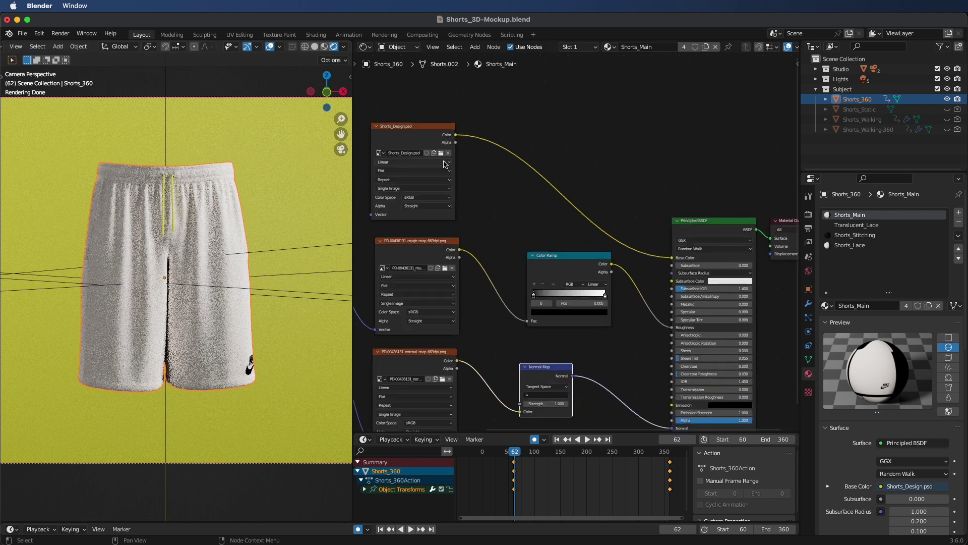
pyautogui.moveTo(429, 155); pyautogui.dragTo(464, 194, button='middle')
pyautogui.scroll(3, 586, 219)
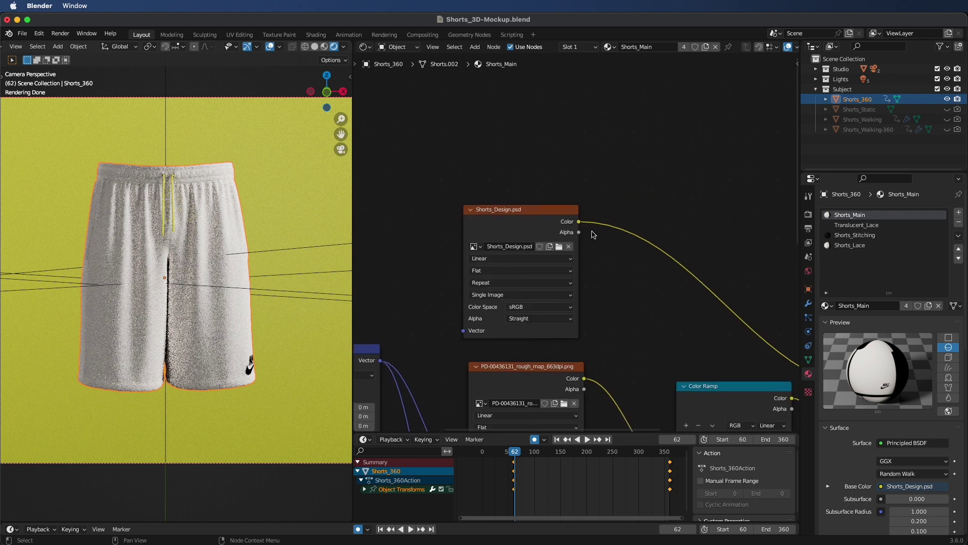
pyautogui.click(569, 246)
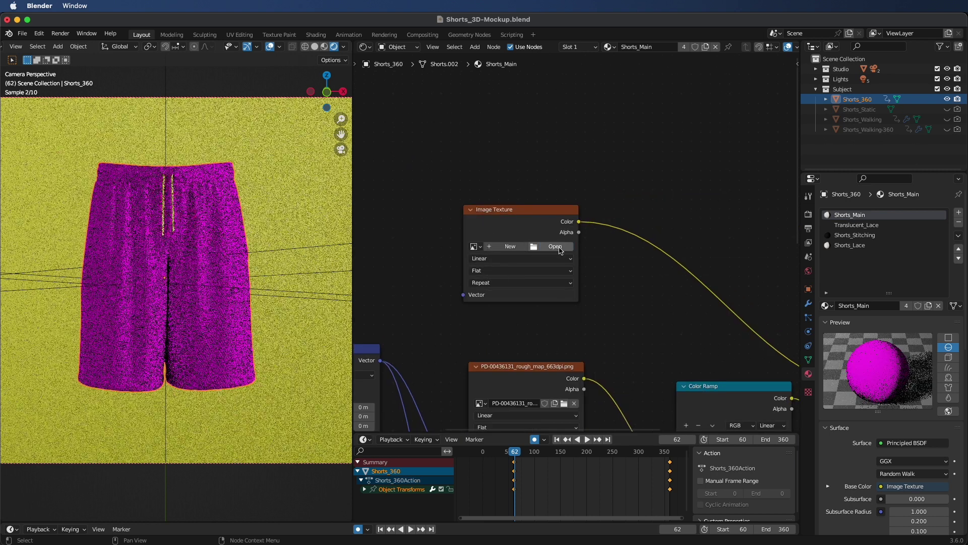
pyautogui.click(560, 249)
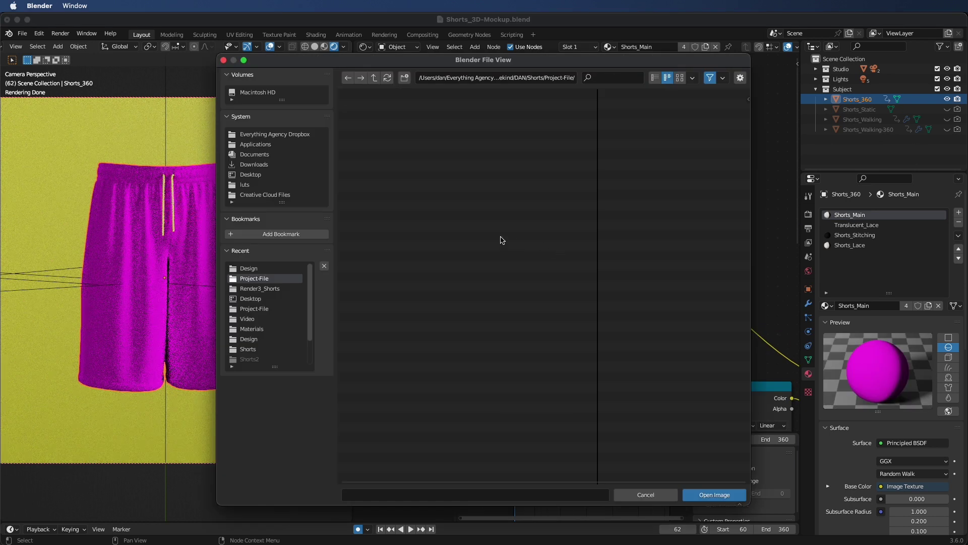
pyautogui.press('BackSpace')
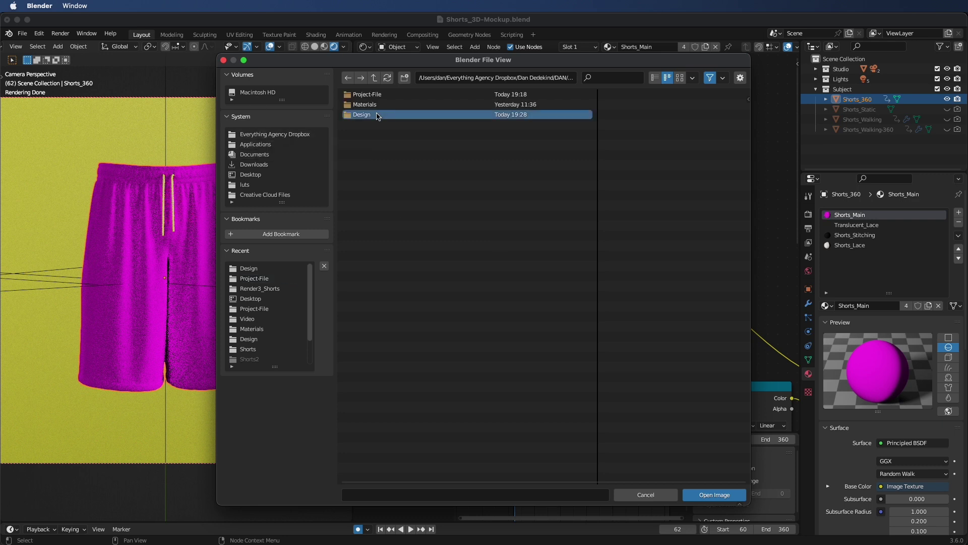
pyautogui.doubleClick(358, 114)
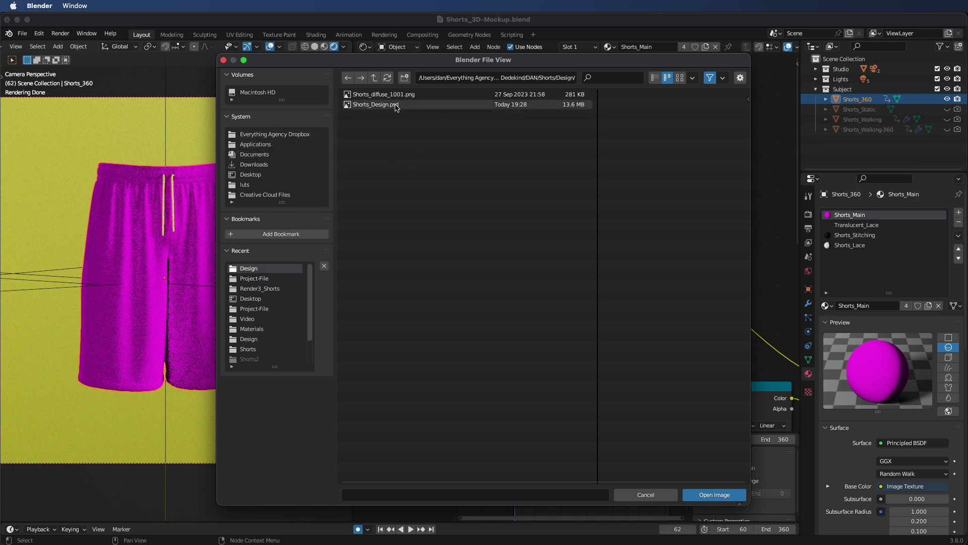
pyautogui.click(395, 105)
pyautogui.click(715, 495)
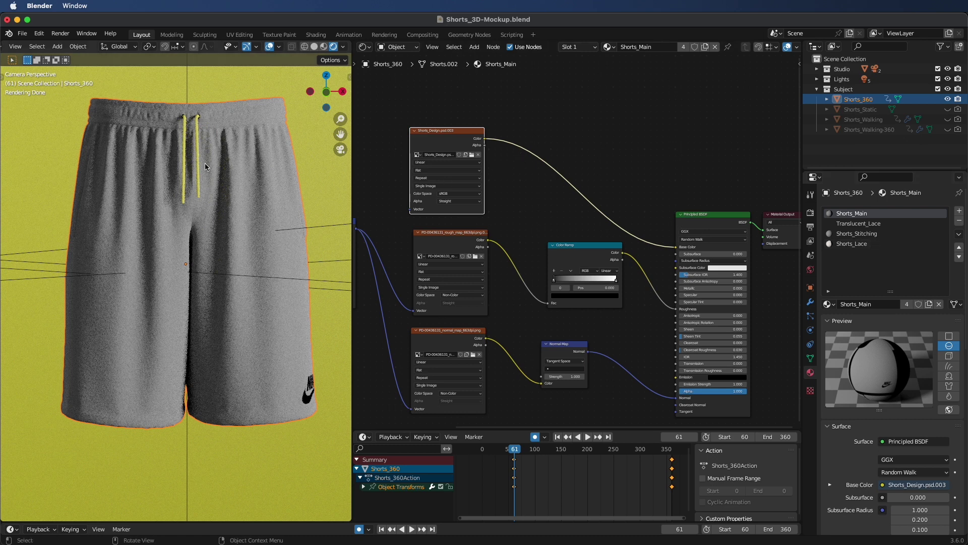
pyautogui.scroll(8, 208, 133)
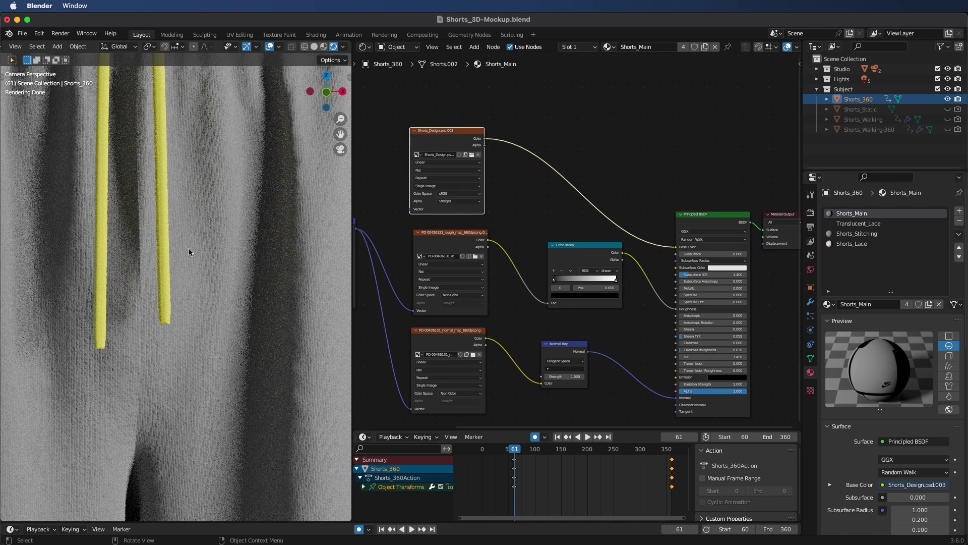
pyautogui.press('super+Tab')
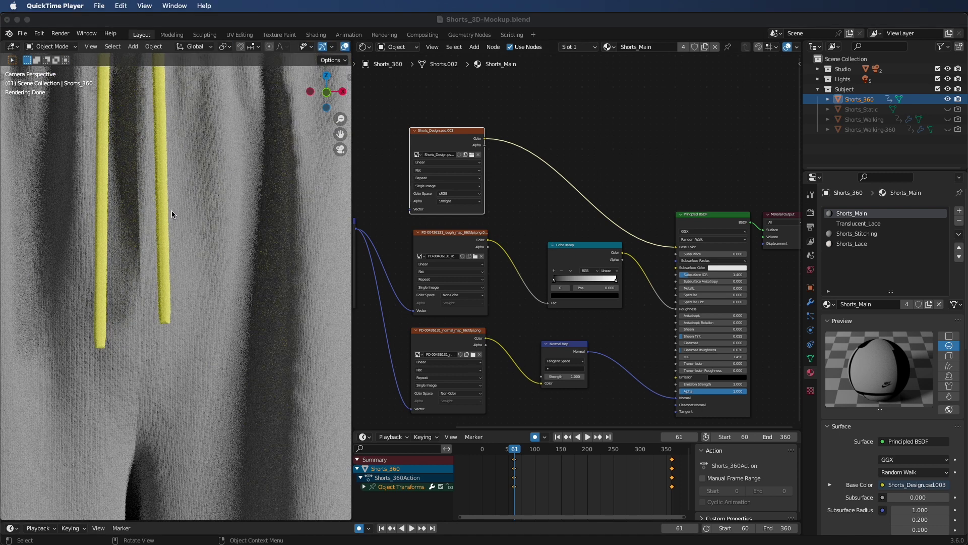
# In the Shorts_Lace material, replace the image node's texture with Shorts_Design.psd from the Design folder.
pyautogui.click(861, 246)
pyautogui.hscroll(5, 659, 190)
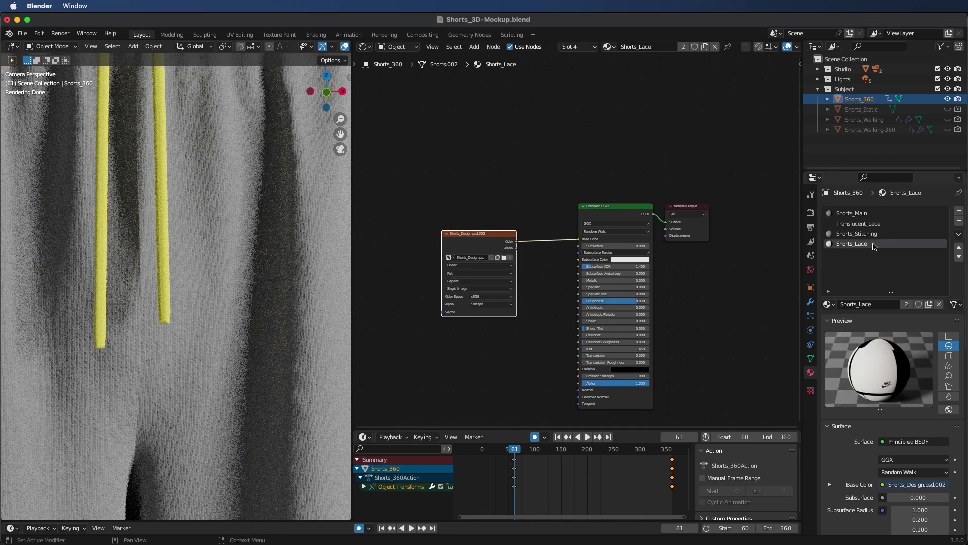
pyautogui.scroll(2, 525, 251)
pyautogui.keyDown('ctrl'); pyautogui.hscroll(-2, 492, 257); pyautogui.keyUp('ctrl')
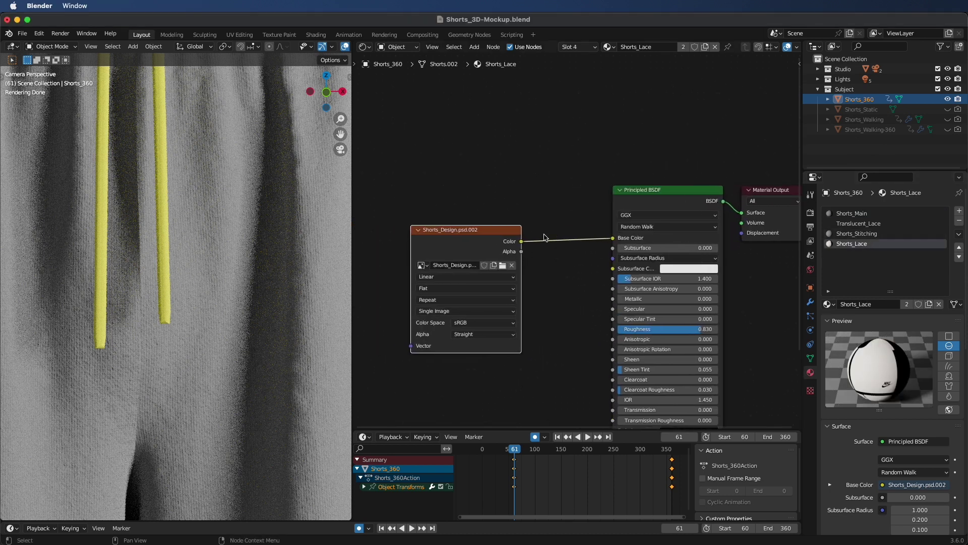
pyautogui.click(513, 268)
pyautogui.click(507, 267)
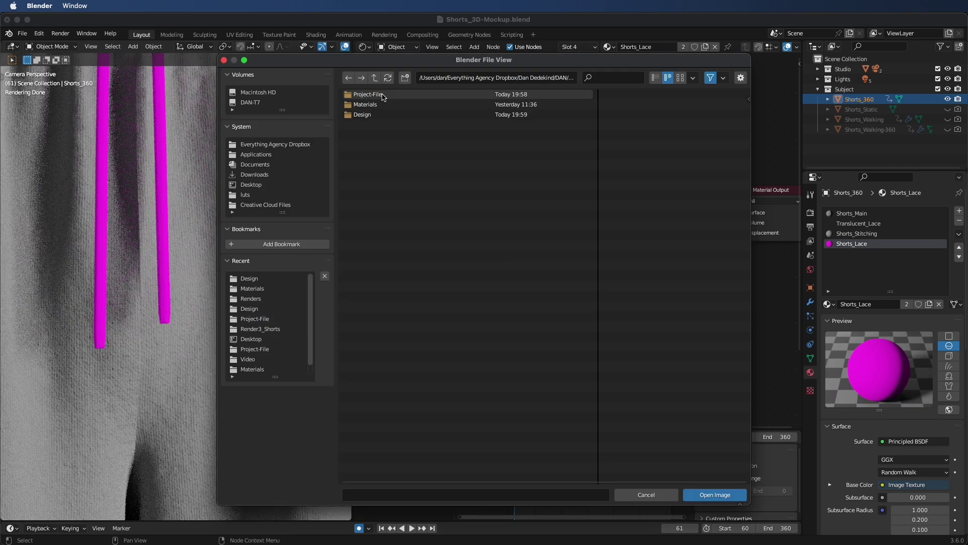
pyautogui.doubleClick(396, 115)
pyautogui.doubleClick(398, 105)
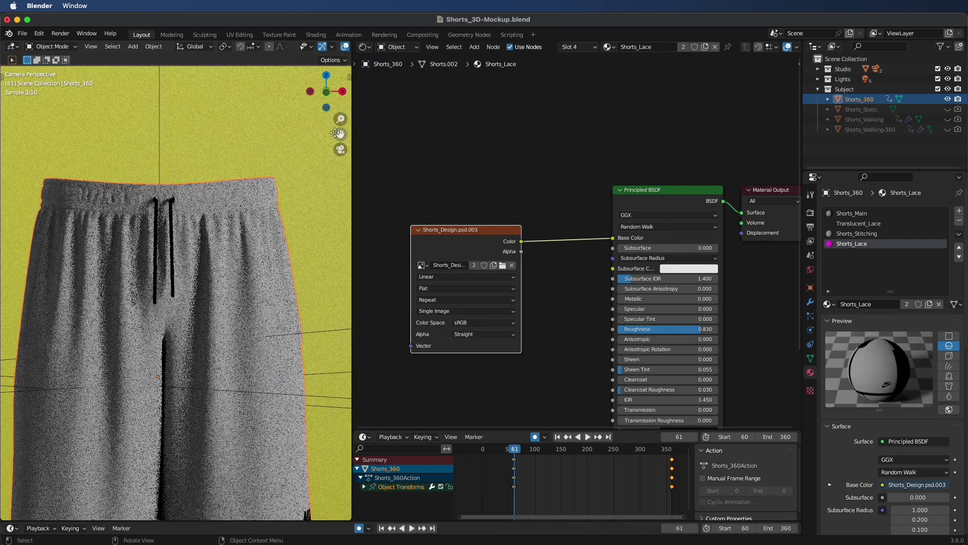
pyautogui.moveTo(340, 134); pyautogui.dragTo(343, 20)
pyautogui.scroll(-2, 515, 202)
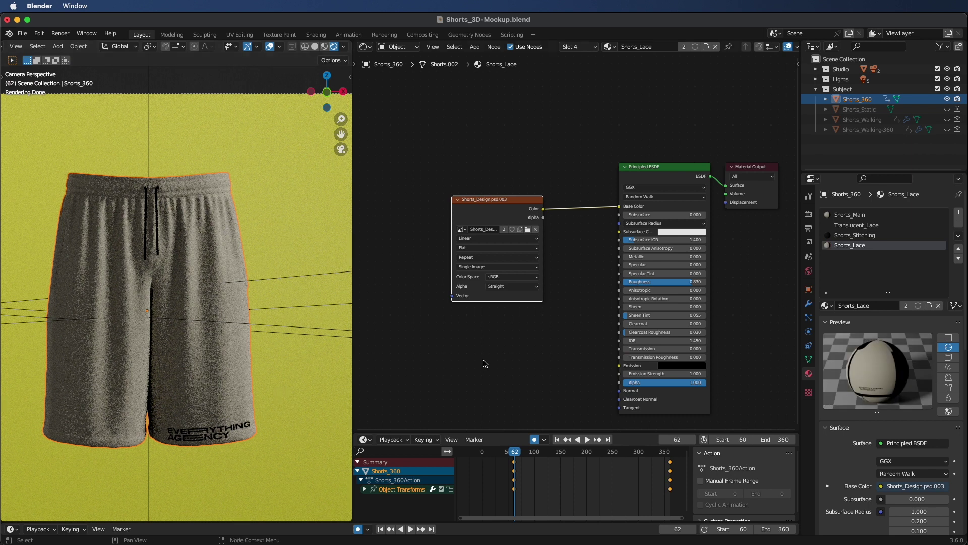
# Hide Shorts_360, show Shorts_Walking, then inspect Shorts_Walking's and the Backdrop's materials.
pyautogui.click(948, 99)
pyautogui.click(948, 120)
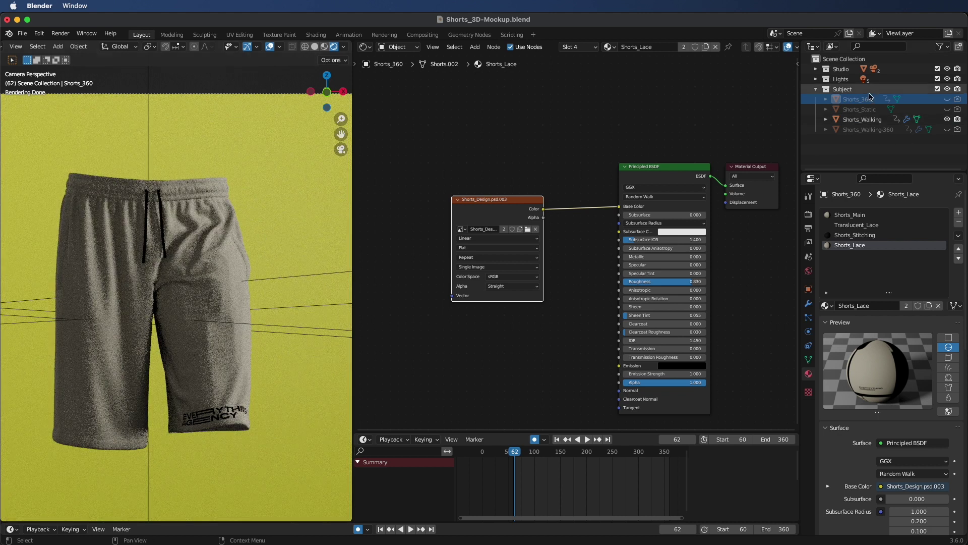
pyautogui.click(861, 119)
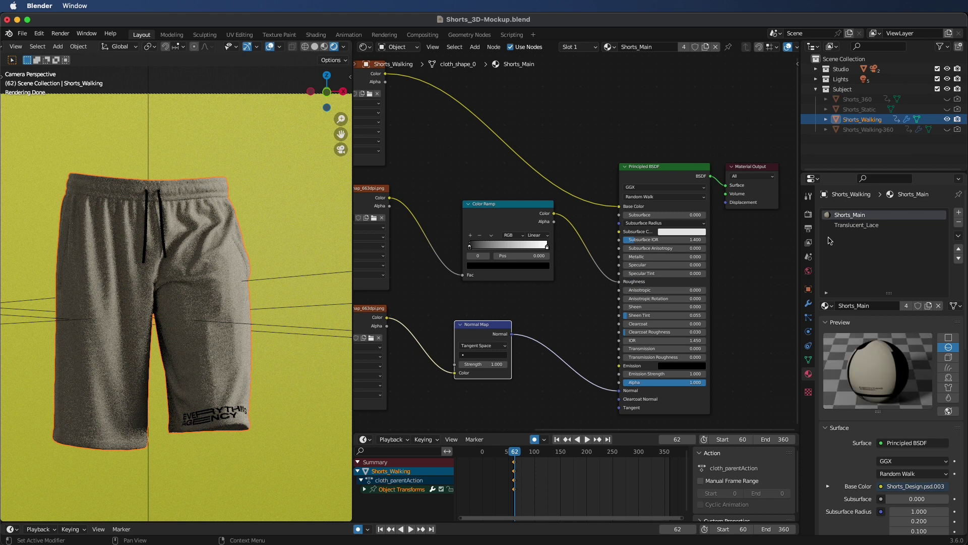
pyautogui.click(870, 102)
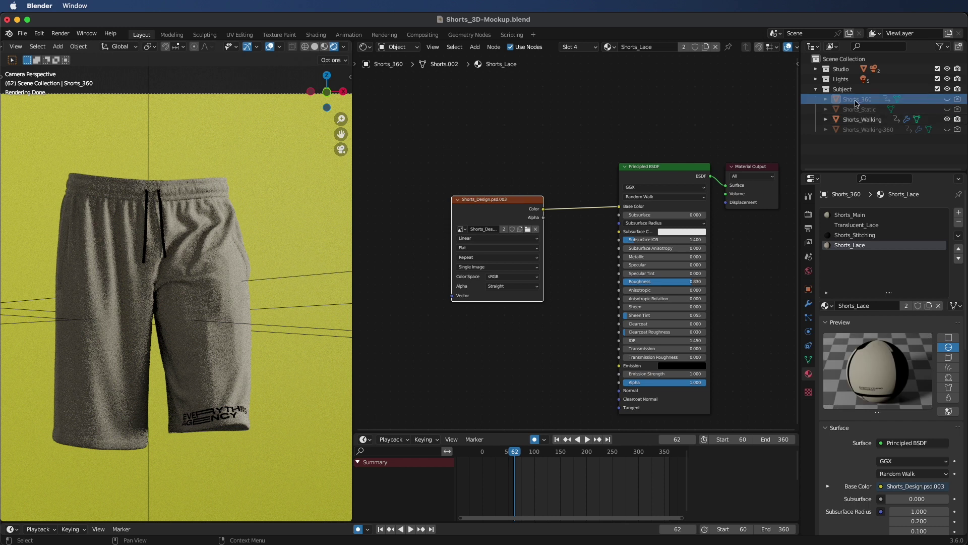
pyautogui.click(863, 120)
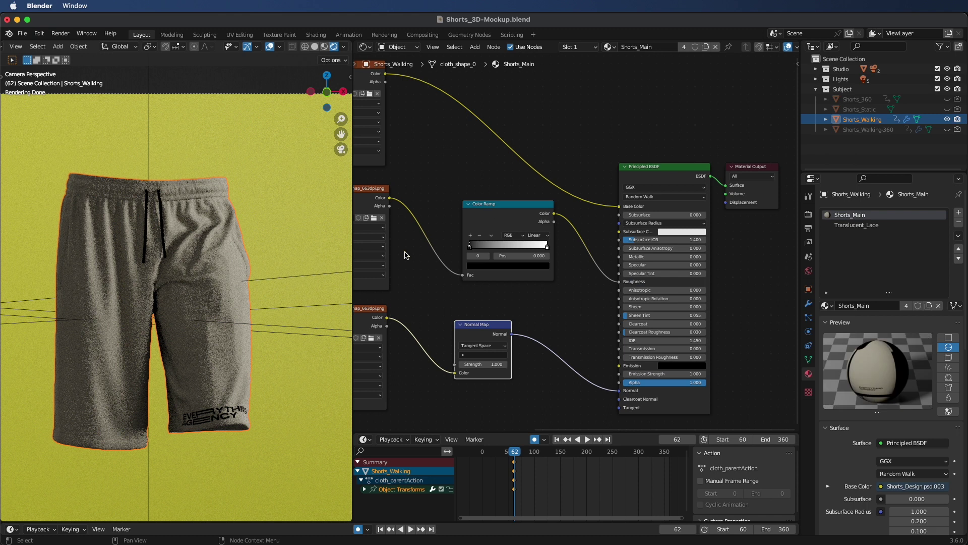
pyautogui.scroll(-3, 535, 252)
pyautogui.click(277, 156)
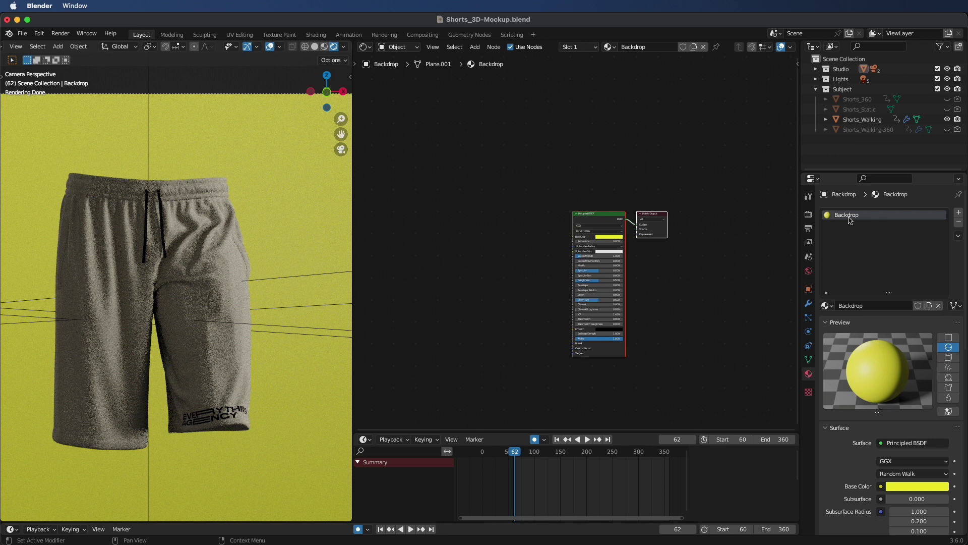
# Drag the Backdrop Principled BSDF's base colour value from yellow down to black.
pyautogui.scroll(4, 659, 249)
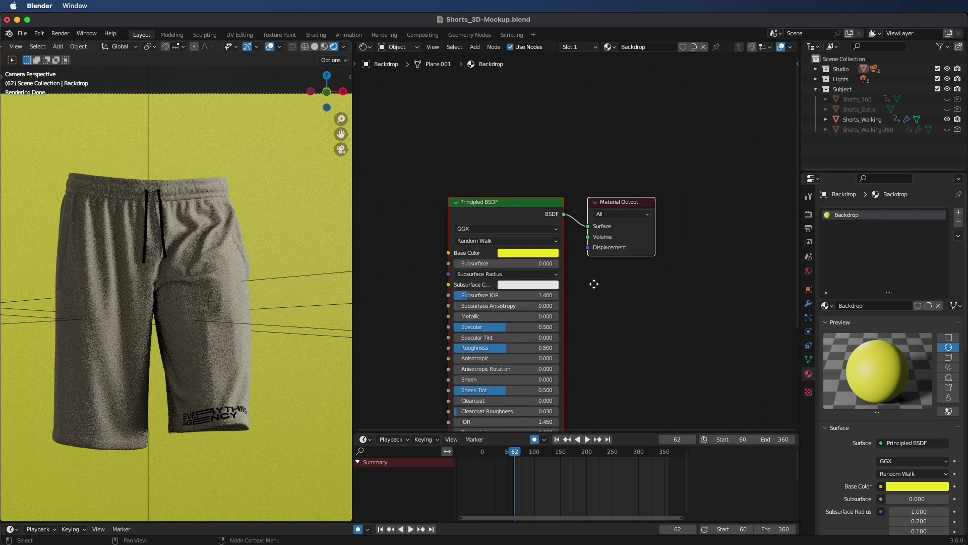
pyautogui.click(531, 258)
pyautogui.moveTo(575, 176); pyautogui.dragTo(577, 190)
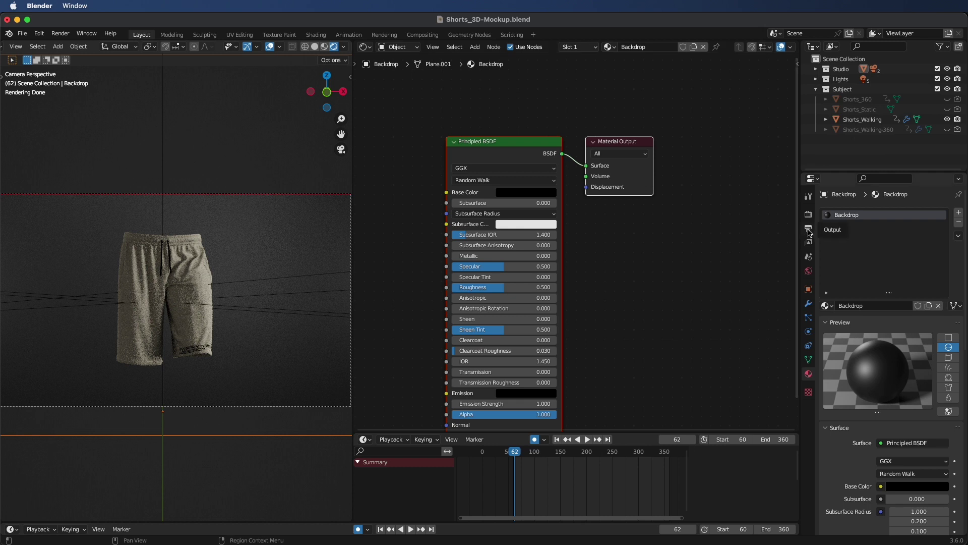
# Create a Desktop folder named Renders and set it as the Render3 output location.
pyautogui.click(808, 230)
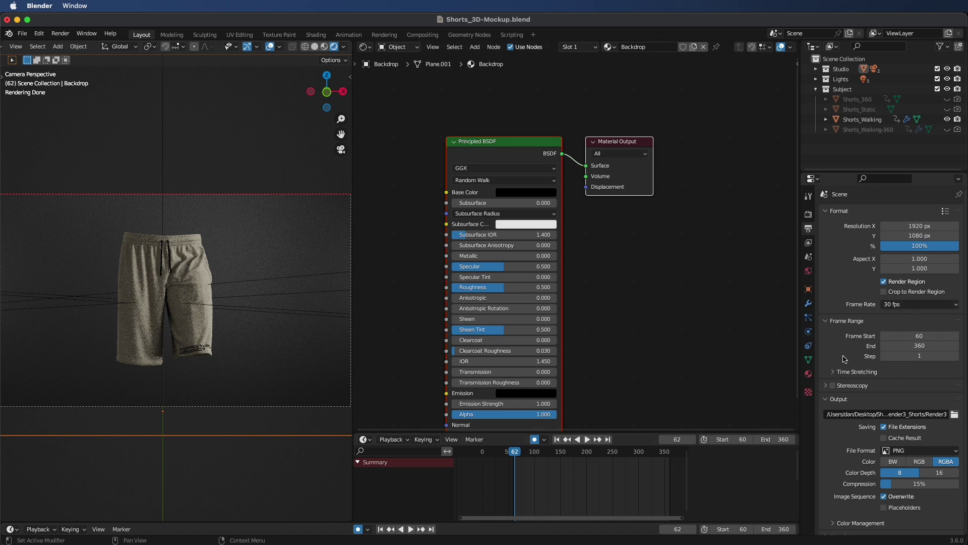
pyautogui.scroll(-1, 845, 359)
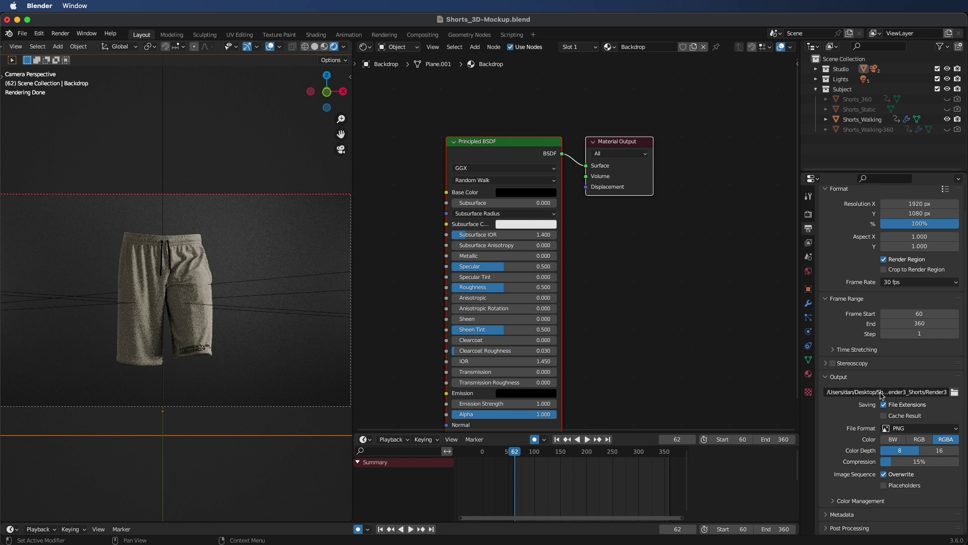
pyautogui.click(955, 392)
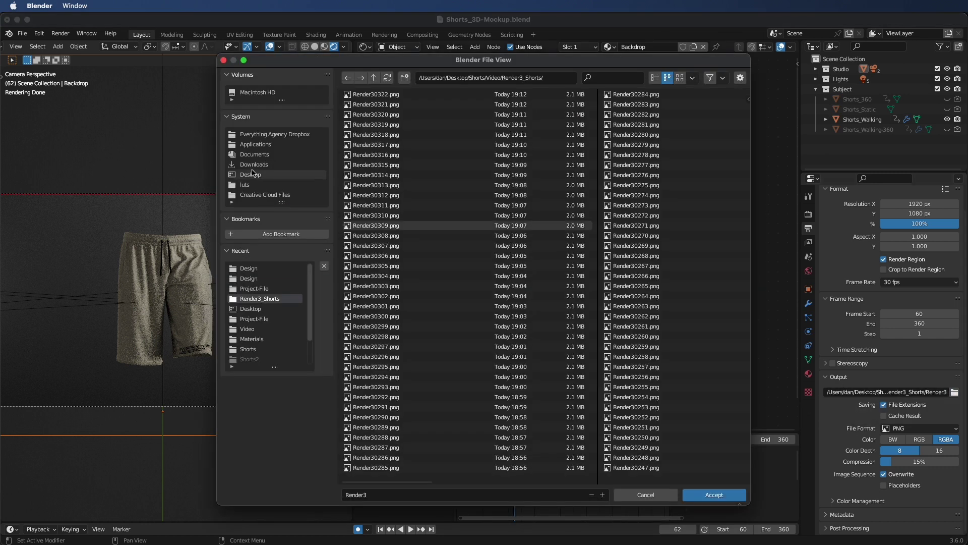
pyautogui.click(250, 174)
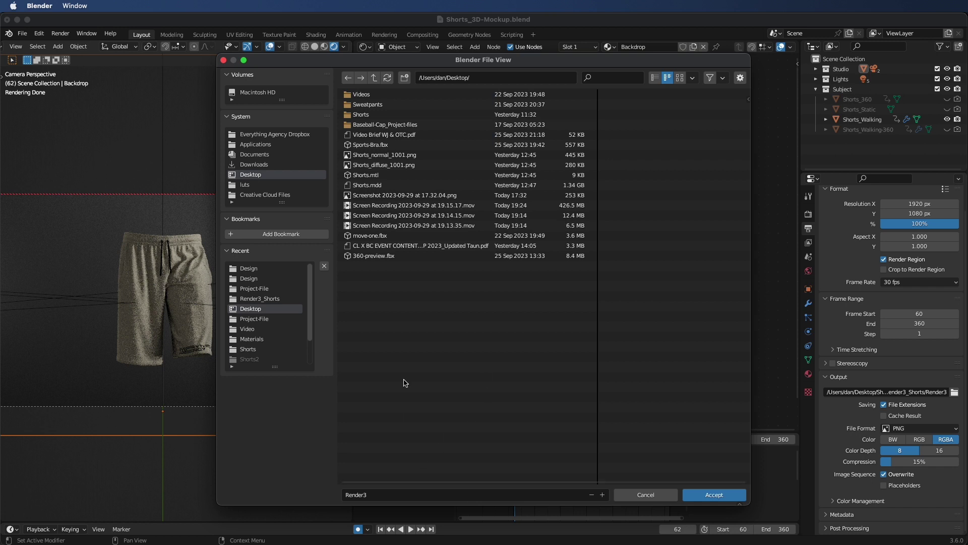
pyautogui.rightClick(412, 345)
pyautogui.click(411, 322)
pyautogui.write('R')
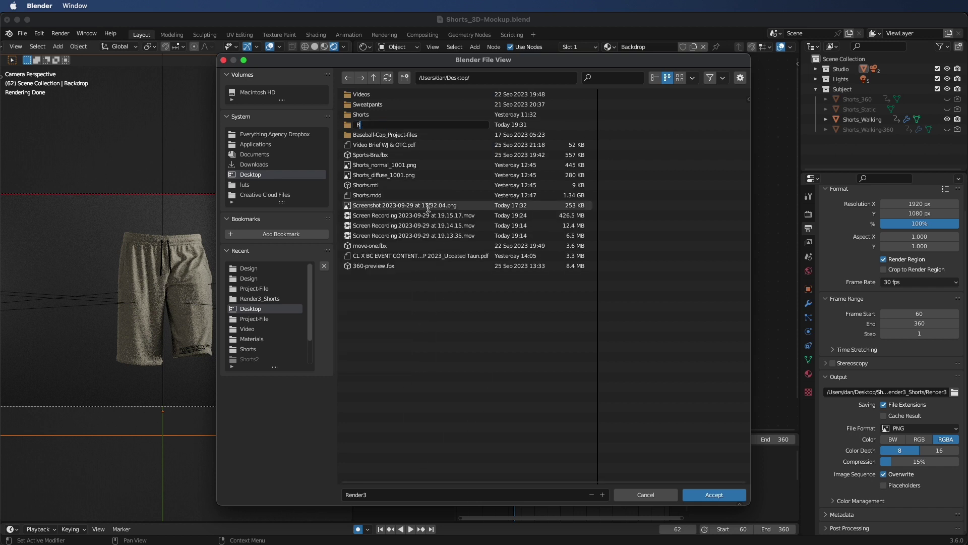
pyautogui.write('enders')
pyautogui.press('Return')
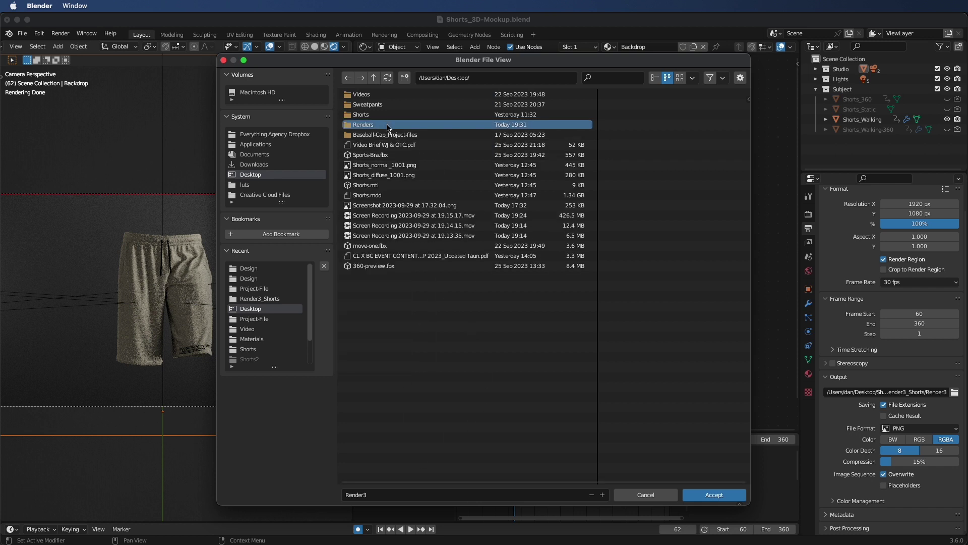
pyautogui.click(390, 125)
pyautogui.click(715, 494)
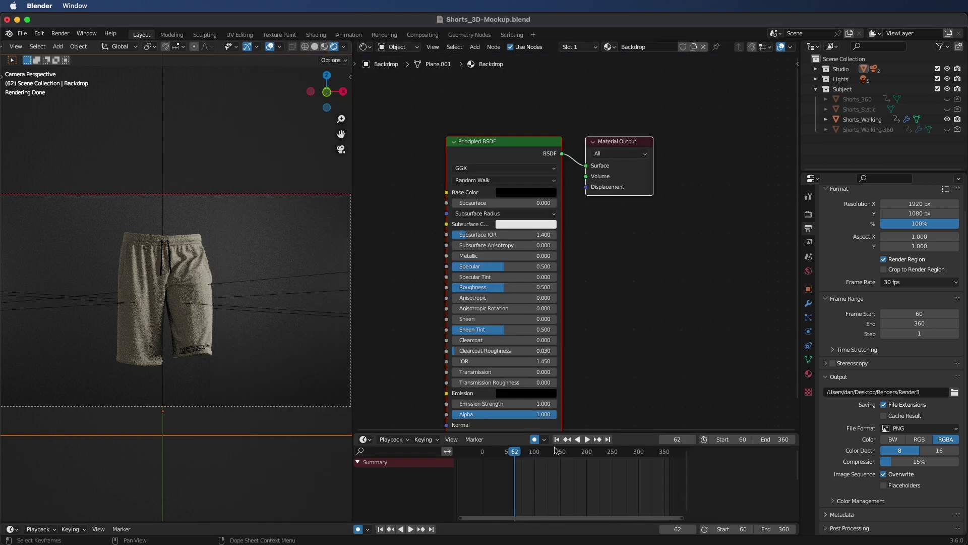
# Set the frame range start to 60.
pyautogui.click(919, 314)
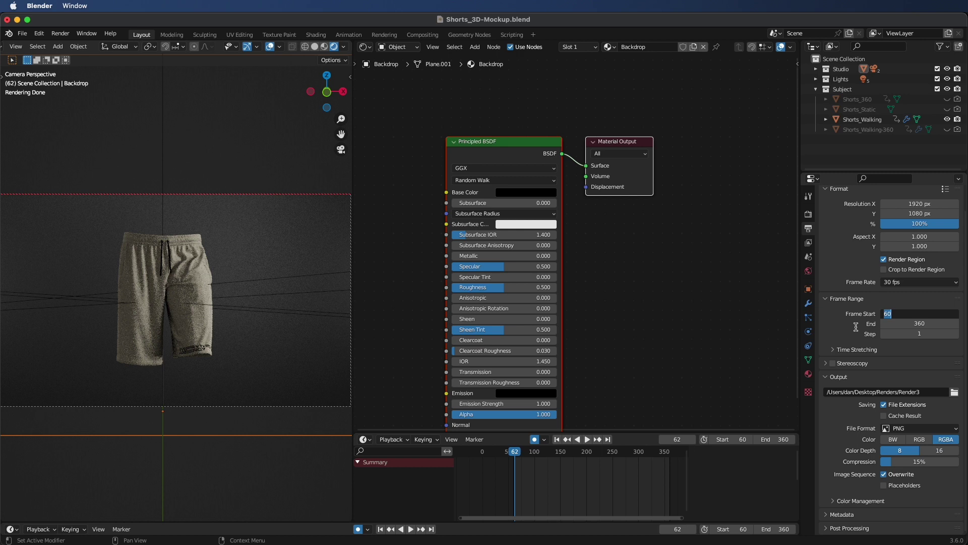
pyautogui.write('9')
pyautogui.press('Return')
pyautogui.click(930, 312)
pyautogui.write('6')
pyautogui.press('Return')
# Render the animation as a PNG sequence from frame 60 to 360.
pyautogui.click(23, 34)
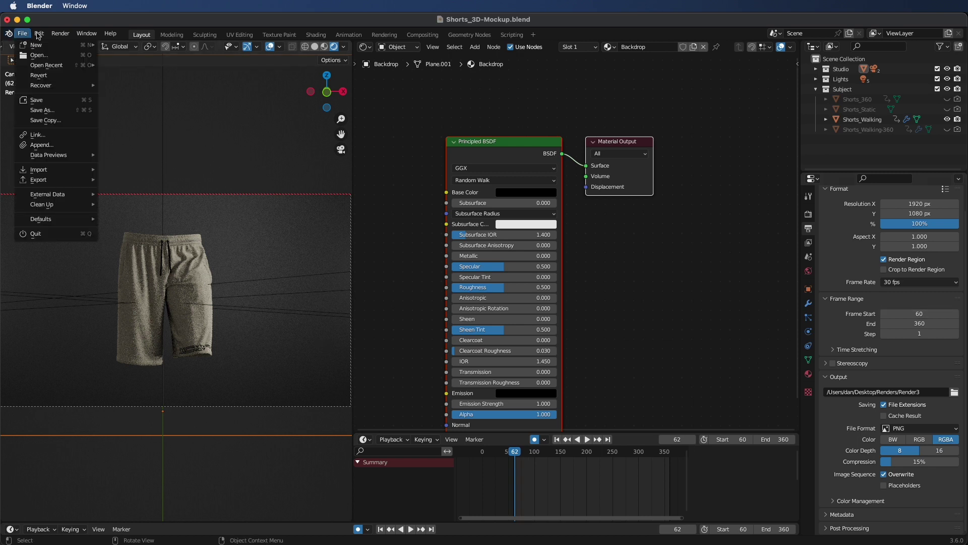
pyautogui.moveTo(55, 33)
pyautogui.click(94, 55)
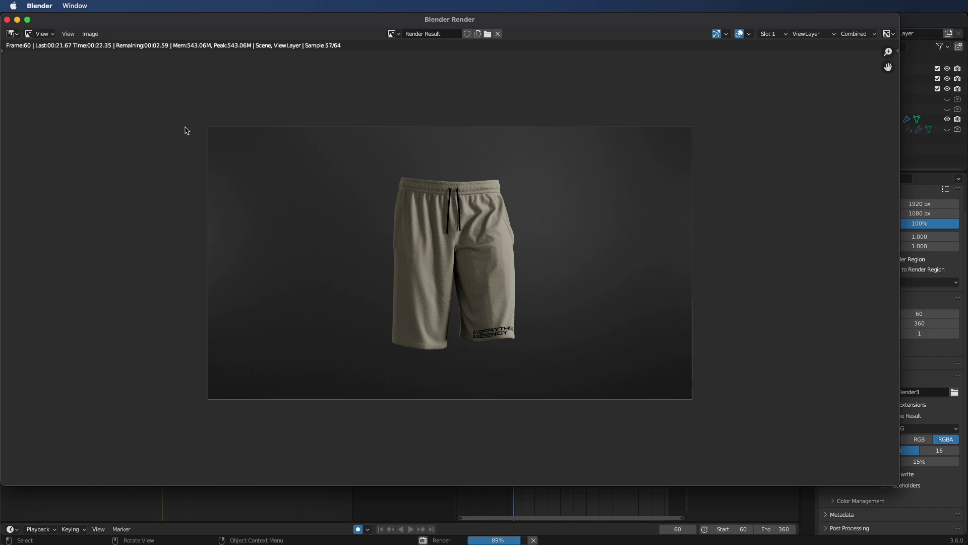
pyautogui.click(7, 20)
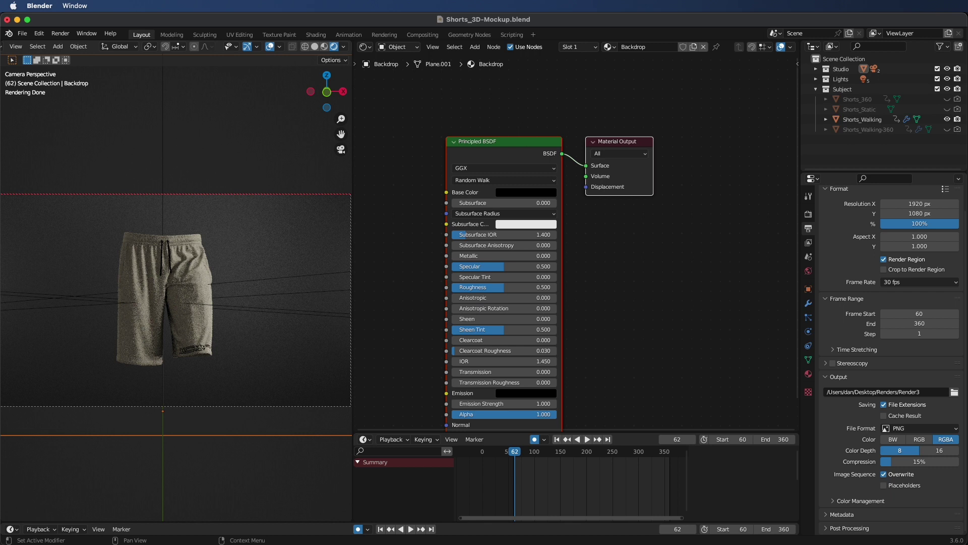
pyautogui.press('super+Tab')
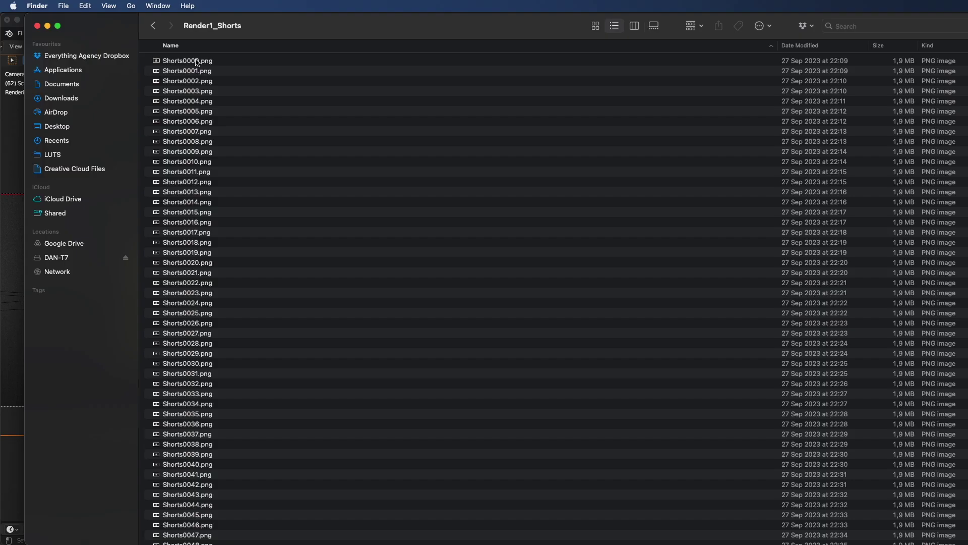
pyautogui.click(211, 64)
pyautogui.press('space')
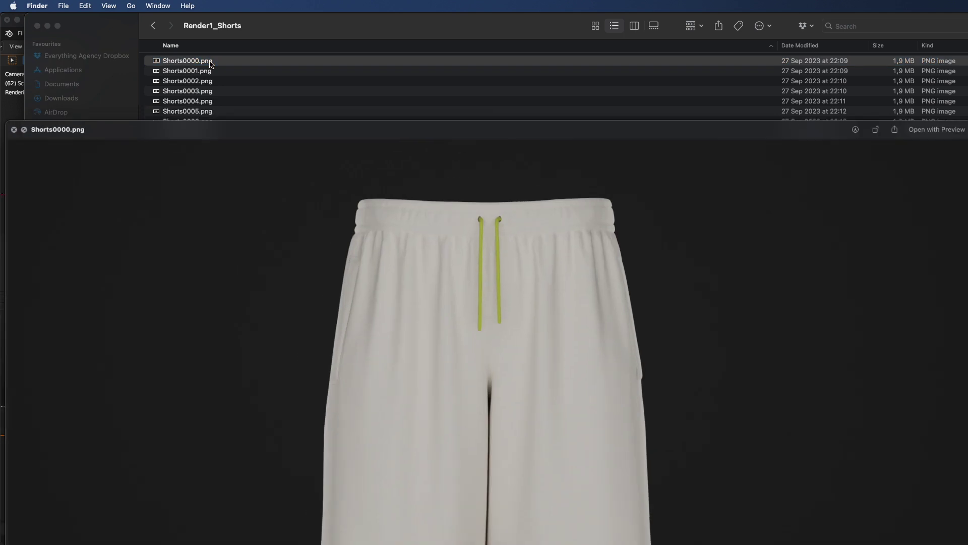
pyautogui.press('Down')
pyautogui.moveTo(332, 249); pyautogui.dragTo(332, 144)
pyautogui.press('Down')
pyautogui.press('Down')
pyautogui.press('Down')
pyautogui.press('Down')
pyautogui.press('Down')
pyautogui.press('Down')
pyautogui.press('Down')
pyautogui.press('Down')
pyautogui.press('Down')
pyautogui.press('Down')
pyautogui.press('Down')
pyautogui.press('Down')
pyautogui.press('Down')
pyautogui.press('Down')
pyautogui.press('Down')
pyautogui.press('Down')
pyautogui.press('Down')
pyautogui.press('Down')
pyautogui.press('Down')
pyautogui.press('Down')
pyautogui.press('Down')
pyautogui.press('Down')
pyautogui.press('Down')
pyautogui.press('Down')
pyautogui.press('Down')
pyautogui.press('Down')
pyautogui.press('Down')
pyautogui.press('Down')
pyautogui.press('Down')
pyautogui.press('Down')
pyautogui.press('Down')
pyautogui.press('Down')
pyautogui.press('Down')
pyautogui.press('Down')
pyautogui.press('Down')
pyautogui.press('Down')
pyautogui.press('Down')
pyautogui.press('Down')
pyautogui.press('Down')
pyautogui.press('Down')
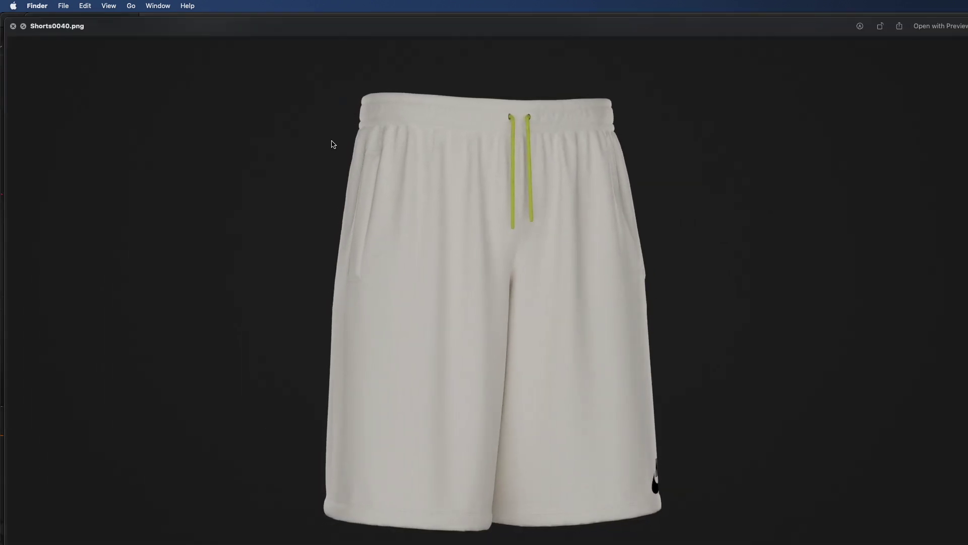
pyautogui.scroll(2, 303, 150)
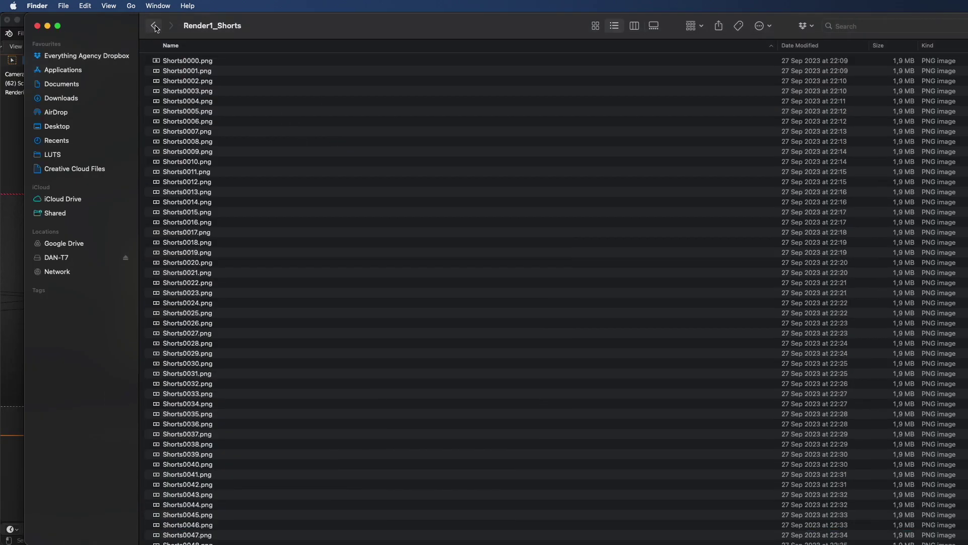
# Expand the Studio collection, make Camera-2 visible, and select it.
pyautogui.click(38, 26)
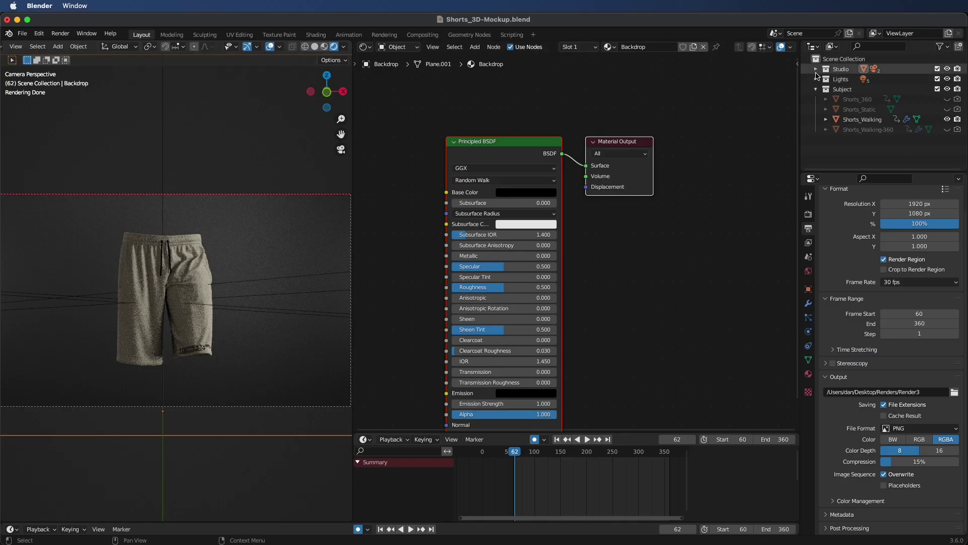
pyautogui.click(816, 69)
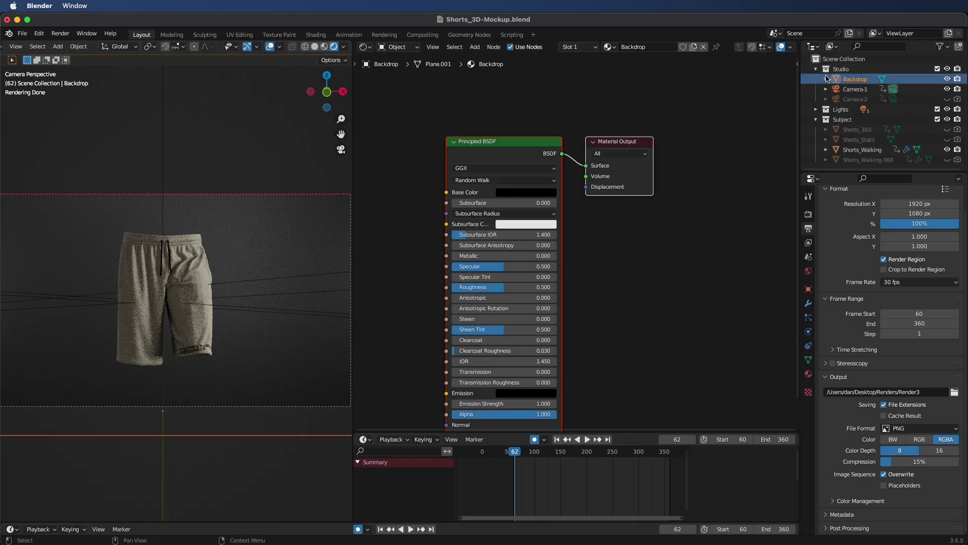
pyautogui.click(858, 90)
pyautogui.click(856, 99)
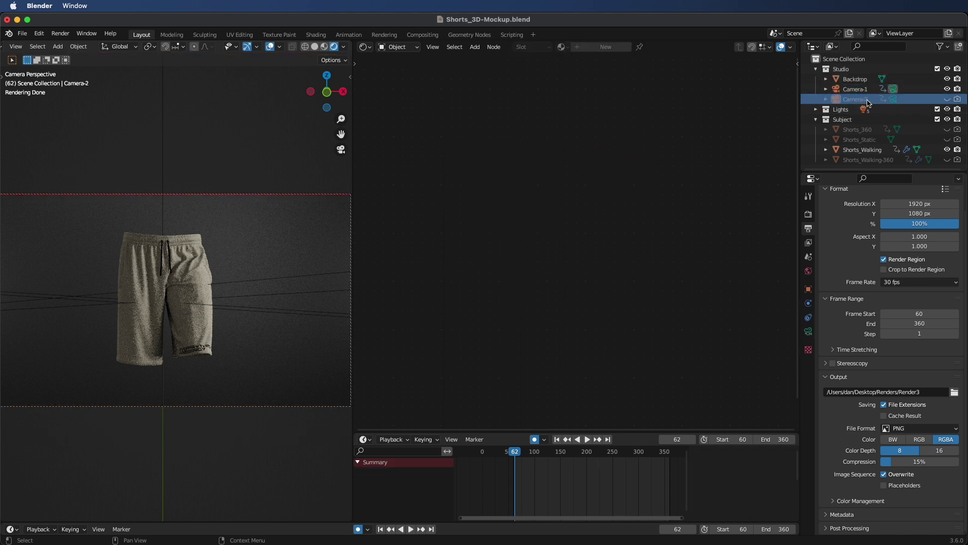
pyautogui.click(947, 100)
pyautogui.click(852, 99)
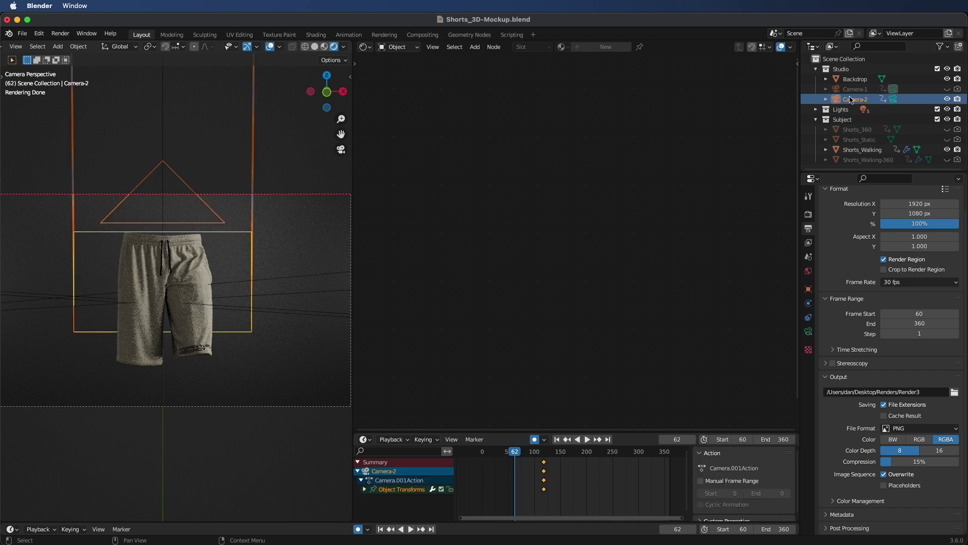
# Set Camera-2 as the active scene camera and move to a later frame.
pyautogui.click(19, 47)
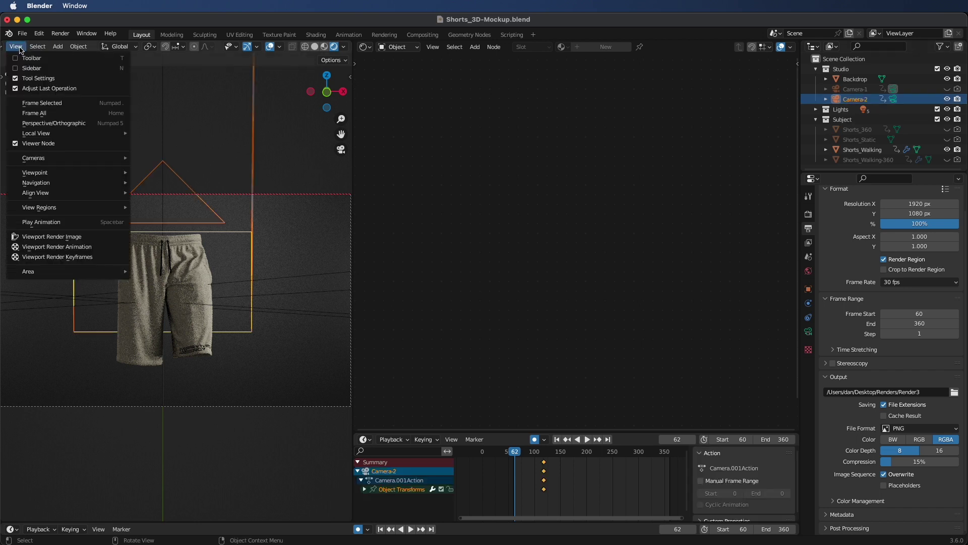
pyautogui.moveTo(121, 157)
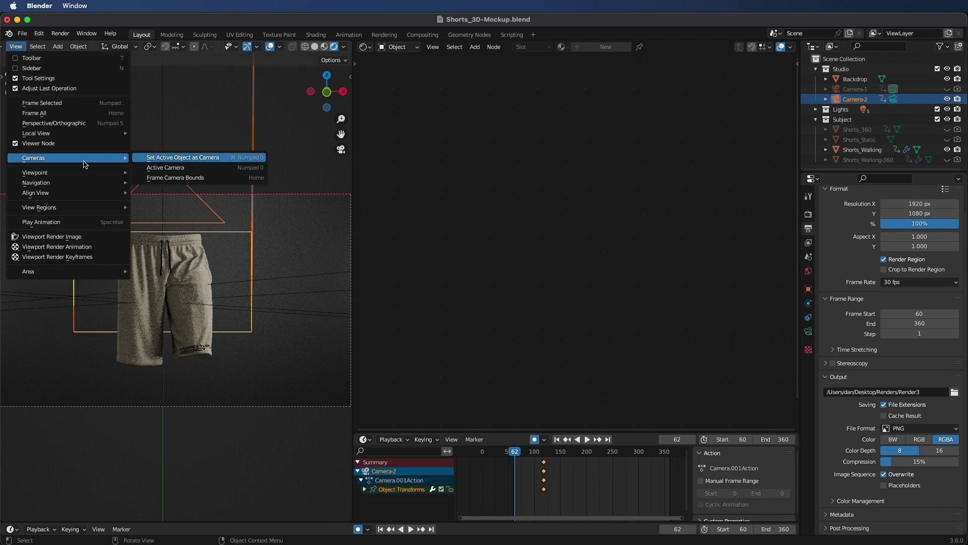
pyautogui.click(172, 161)
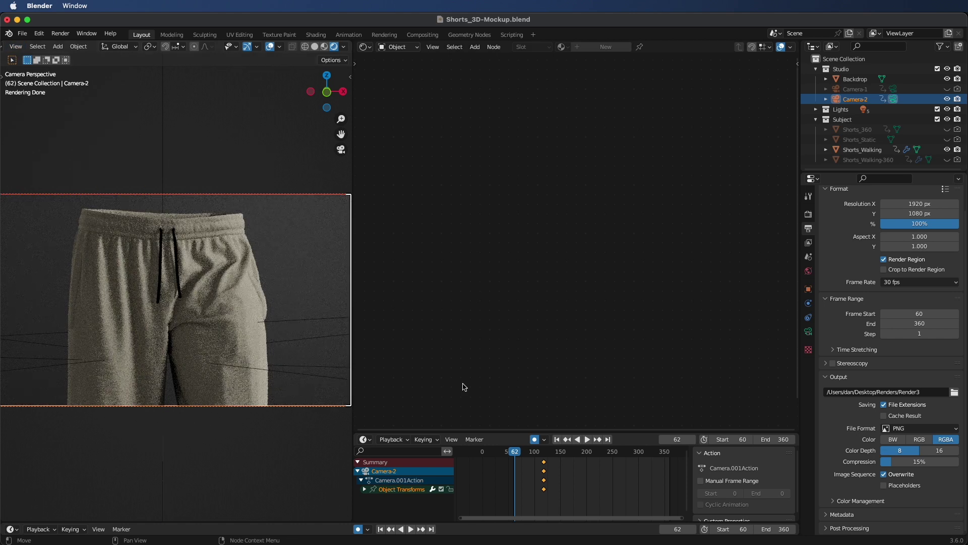
pyautogui.moveTo(533, 455); pyautogui.dragTo(576, 457)
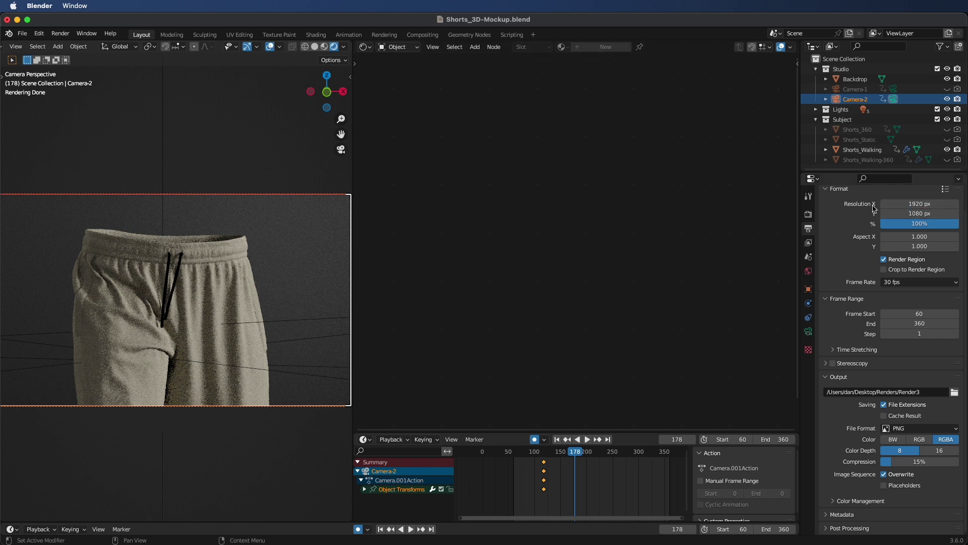
# Keep the 1080 px width for a square frame and turn the node area into a 3D Viewport.
pyautogui.click(914, 205)
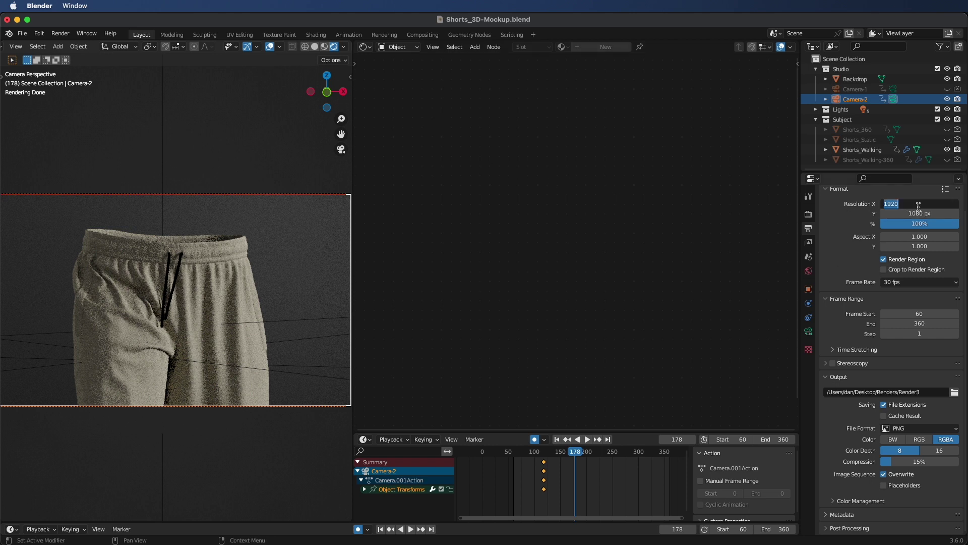
pyautogui.press('Return')
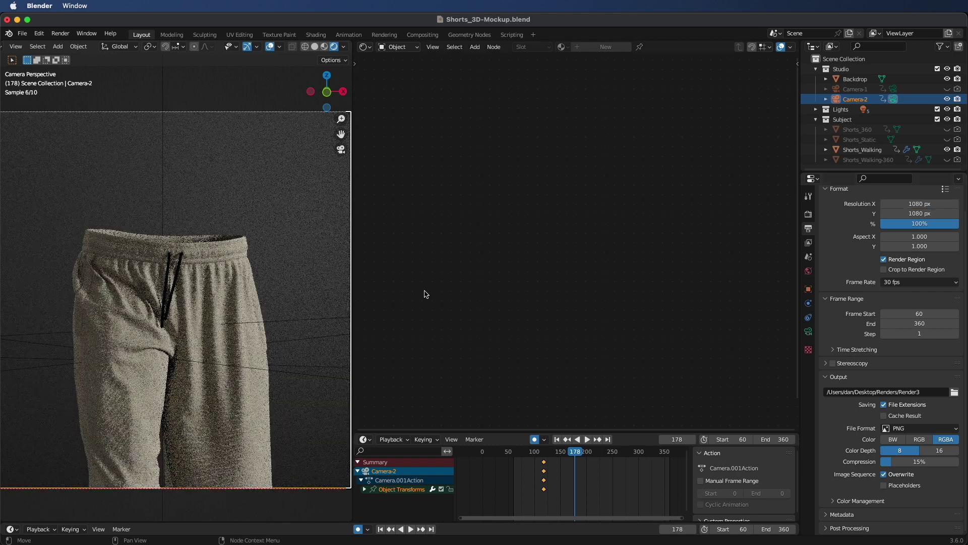
pyautogui.click(368, 48)
pyautogui.click(398, 78)
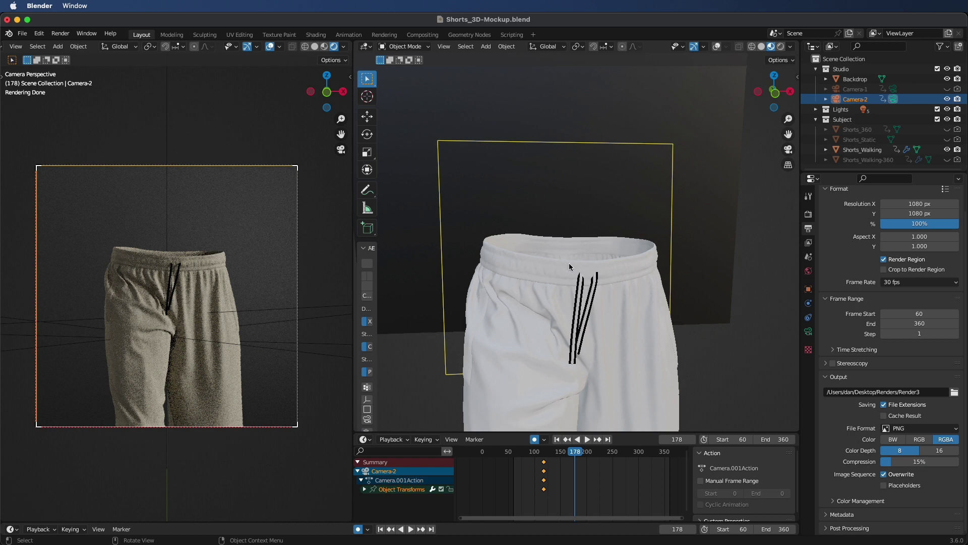
pyautogui.scroll(-5, 572, 264)
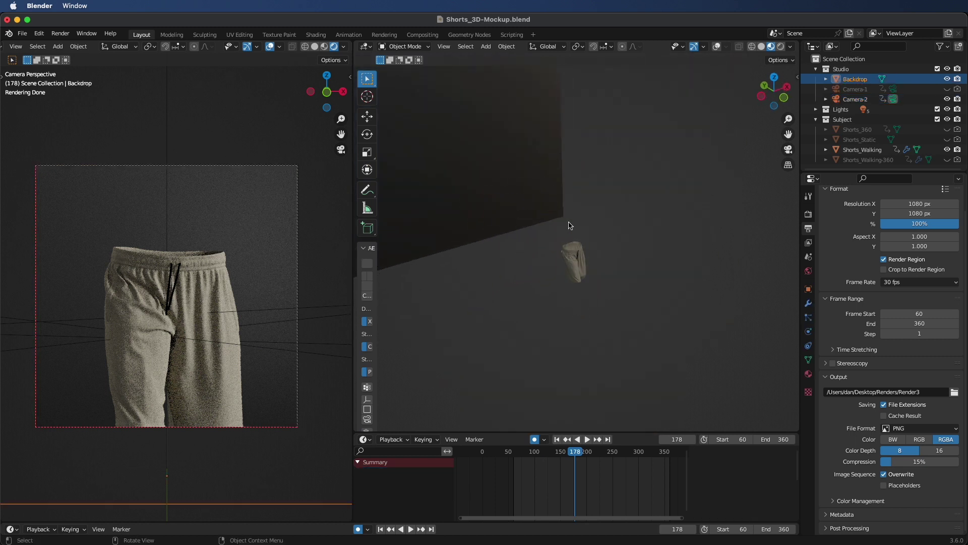
# Shift Camera-2 along X and rotate it slightly to reframe the shorts.
pyautogui.press('g')
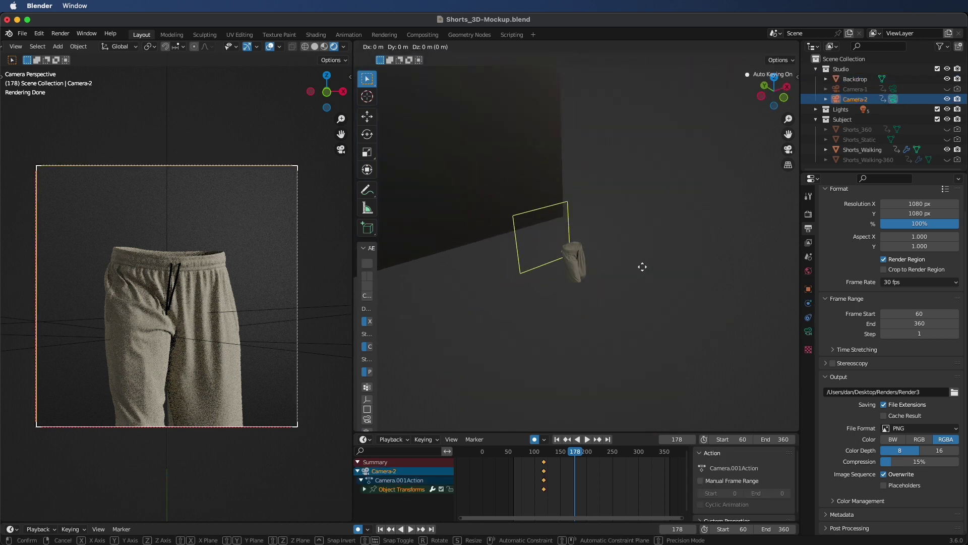
pyautogui.press('x')
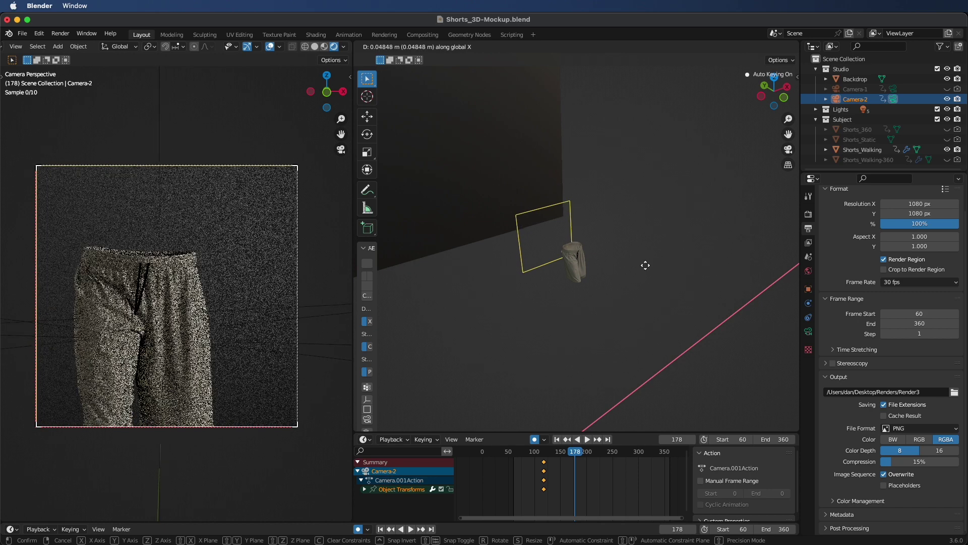
pyautogui.click(648, 270)
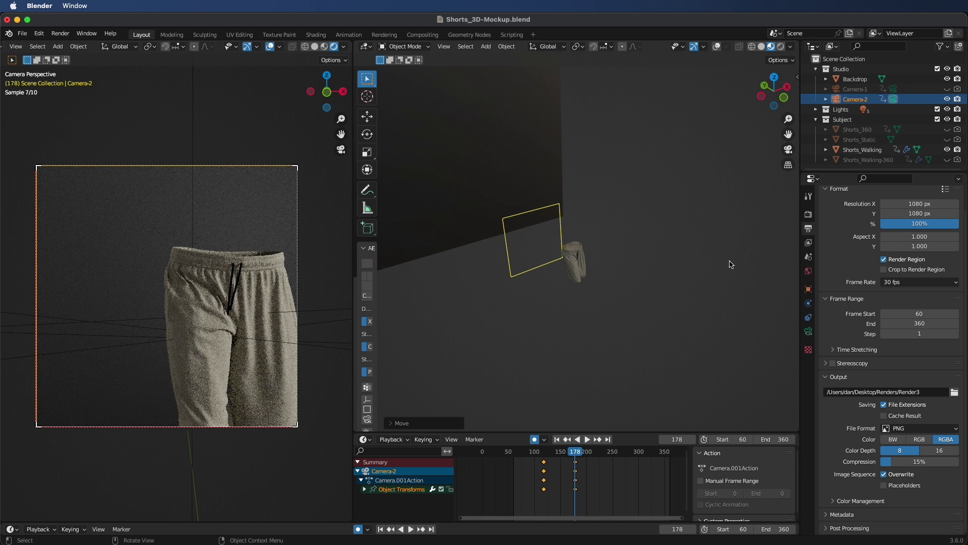
pyautogui.press('r')
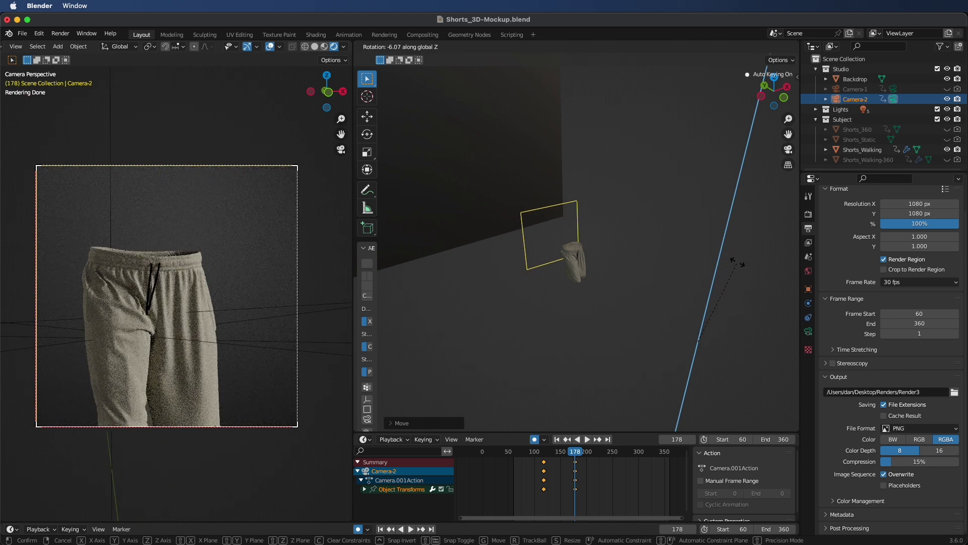
pyautogui.click(739, 266)
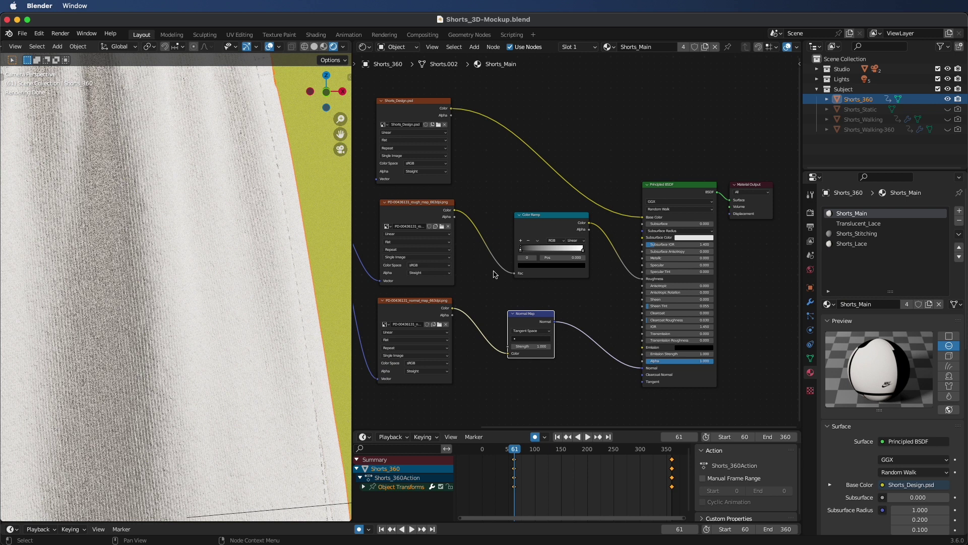
# Relink the roughness node to PD-00436131_rough_map_663dpi.png from the Shorts Materials folder.
pyautogui.moveTo(493, 214); pyautogui.dragTo(499, 226, button='middle')
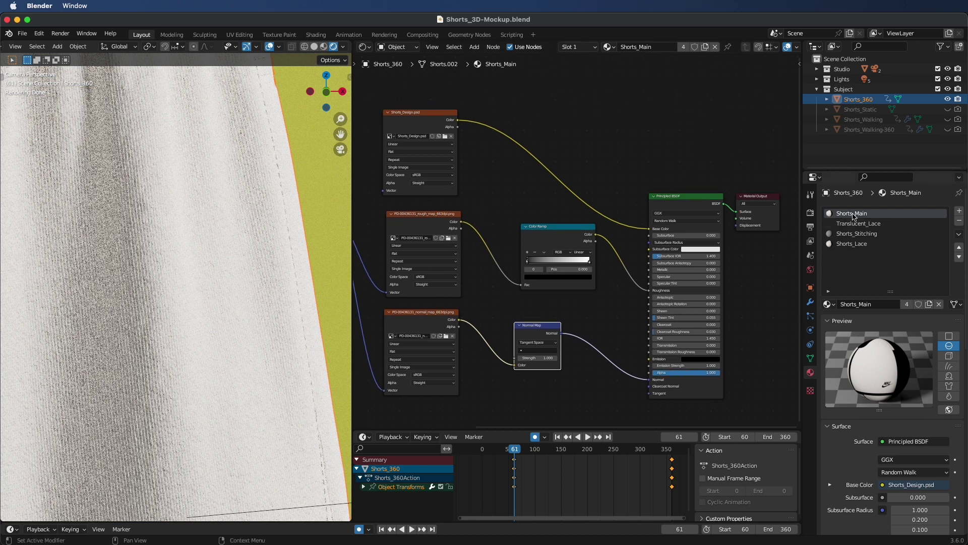
pyautogui.scroll(3, 500, 240)
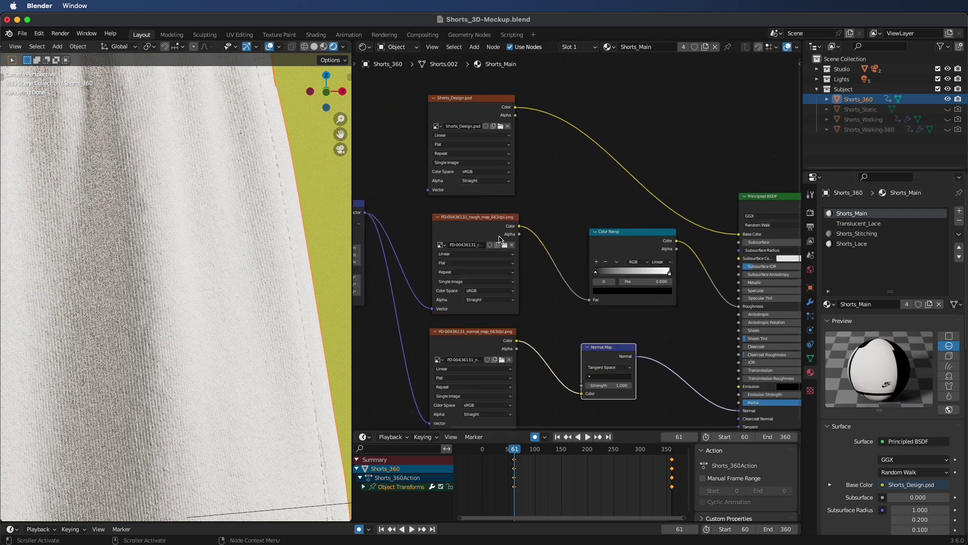
pyautogui.hscroll(-3, 416, 212)
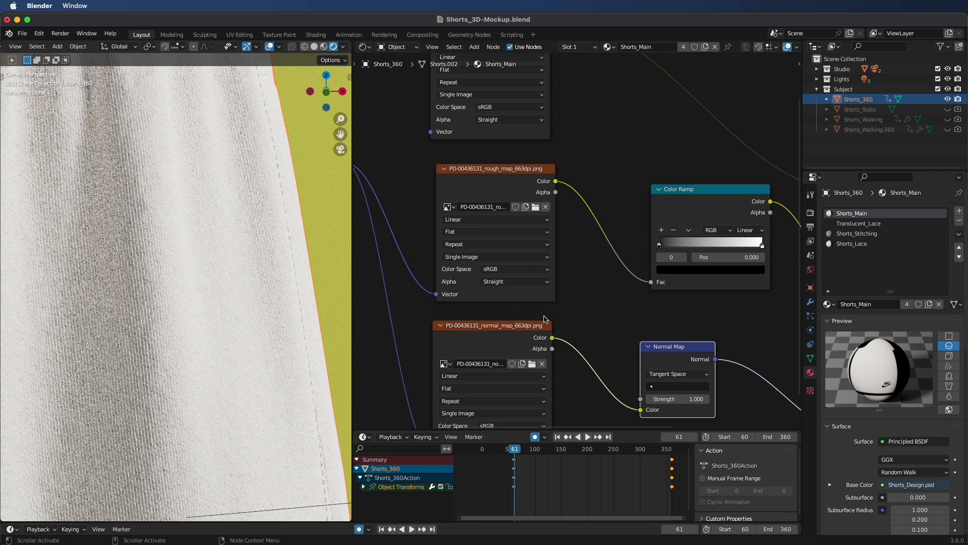
pyautogui.click(545, 209)
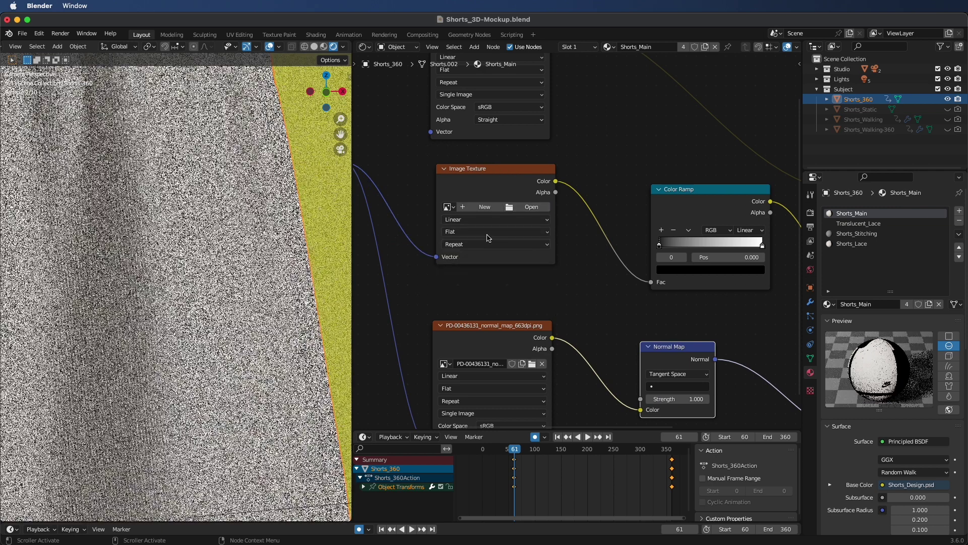
pyautogui.click(532, 208)
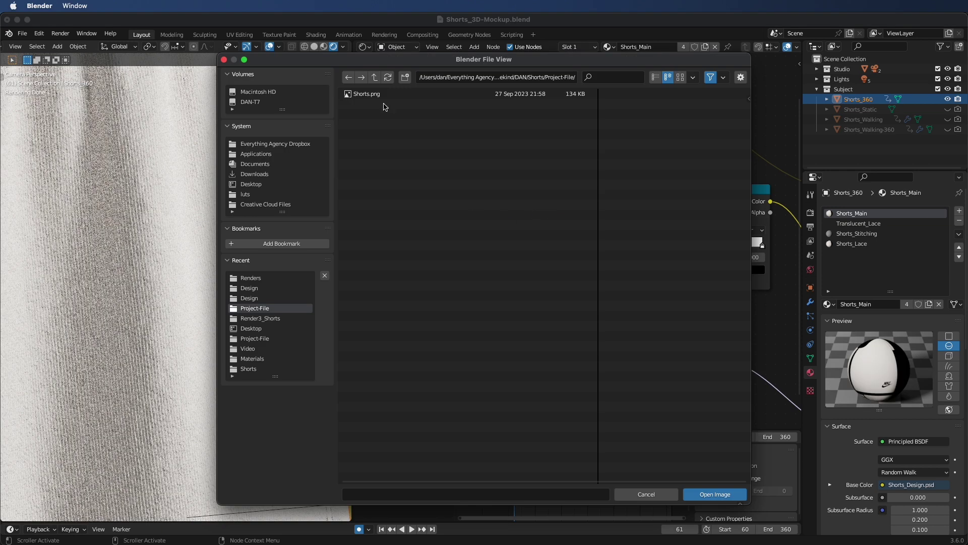
pyautogui.click(286, 145)
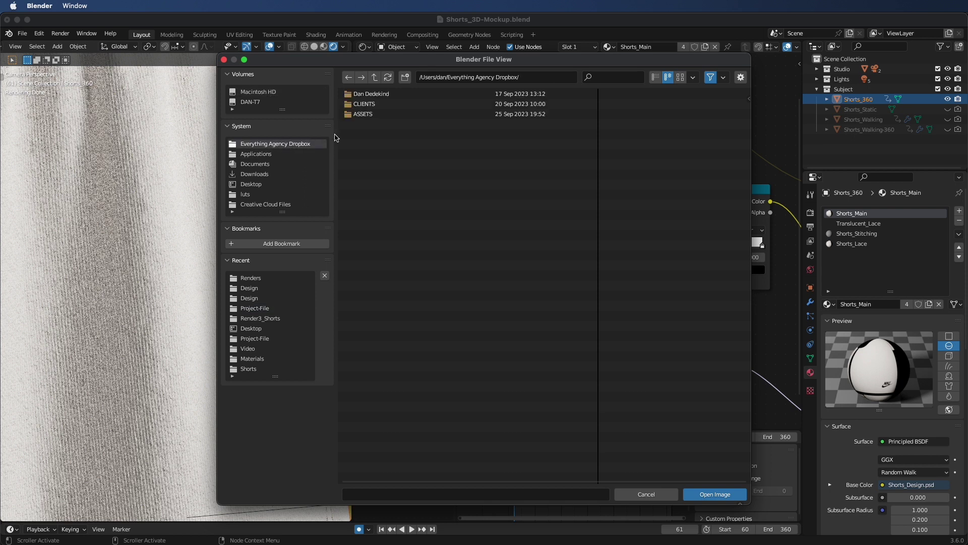
pyautogui.click(364, 114)
pyautogui.click(388, 104)
pyautogui.click(393, 94)
pyautogui.moveTo(460, 60); pyautogui.dragTo(432, 89)
pyautogui.click(403, 123)
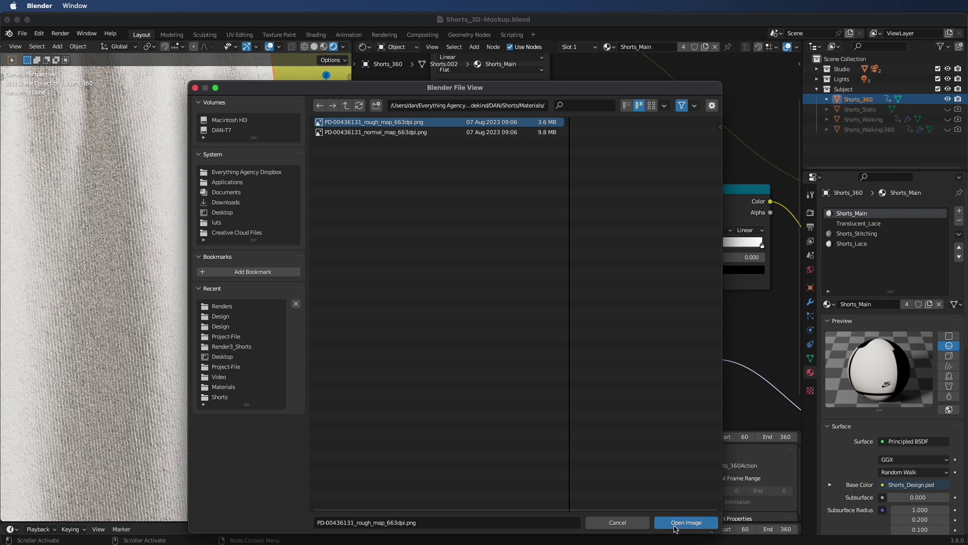
pyautogui.click(658, 523)
# Set both the roughness and normal map image nodes' Color Space to Non-Color.
pyautogui.moveTo(561, 326); pyautogui.dragTo(506, 258, button='middle')
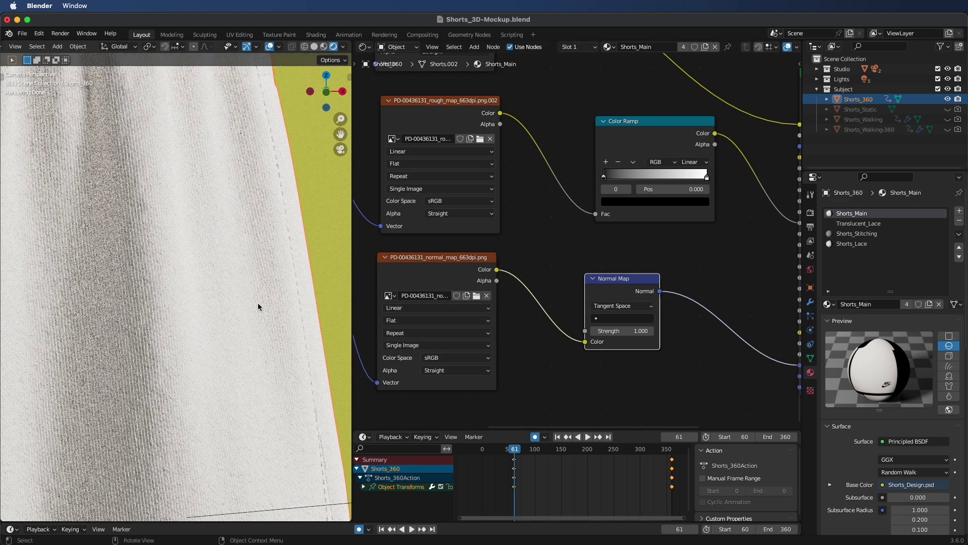
pyautogui.keyDown('ctrl'); pyautogui.moveTo(259, 307); pyautogui.dragTo(244, 403, button='middle'); pyautogui.keyUp('ctrl')
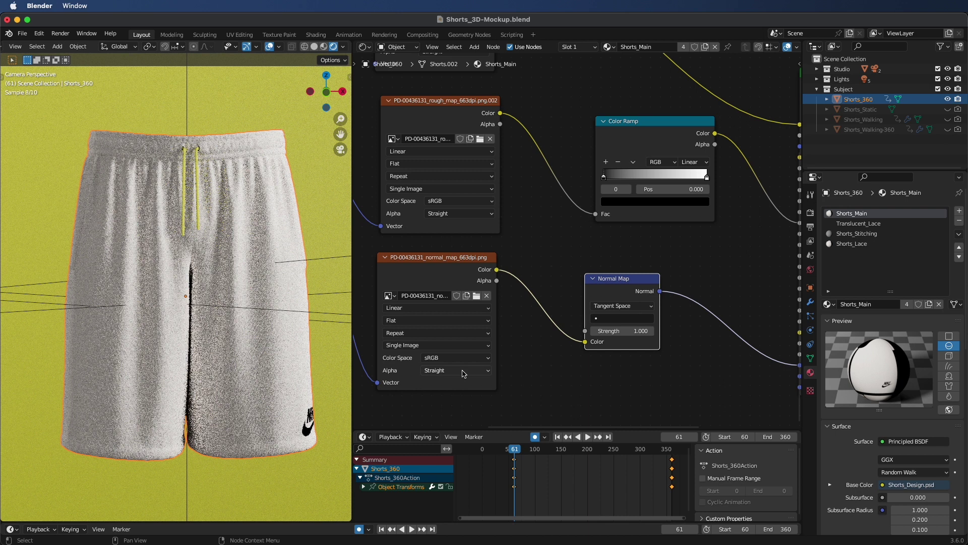
pyautogui.click(459, 358)
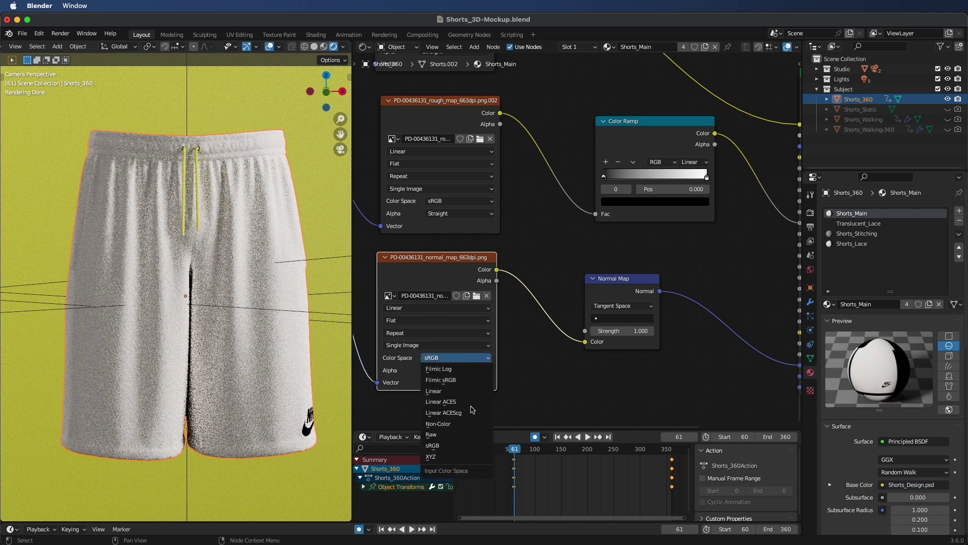
pyautogui.click(465, 200)
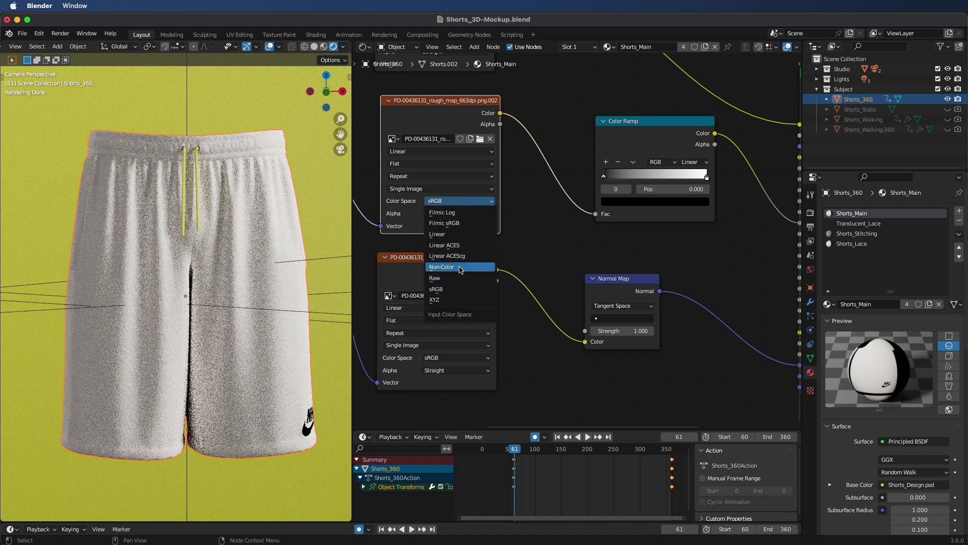
pyautogui.click(441, 266)
pyautogui.scroll(3, 306, 277)
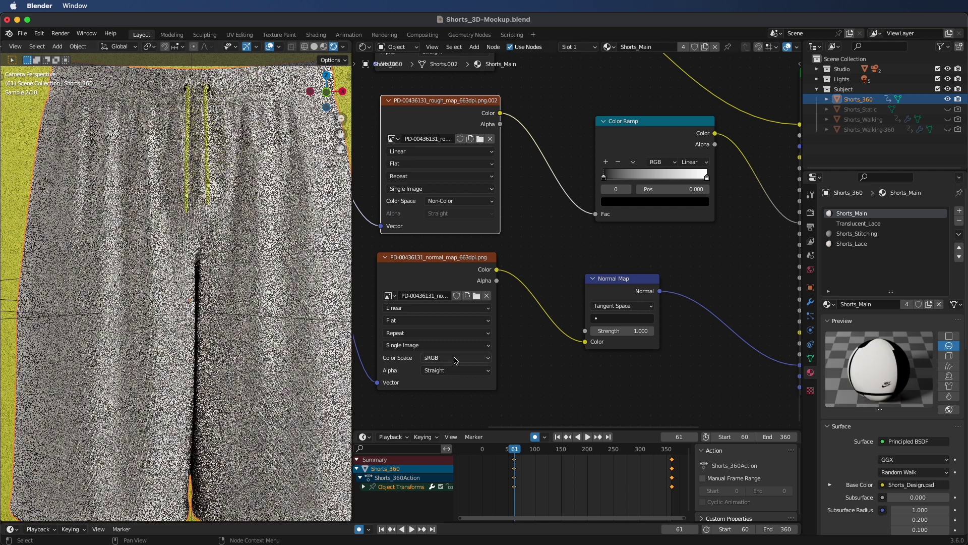
pyautogui.click(456, 357)
pyautogui.click(449, 424)
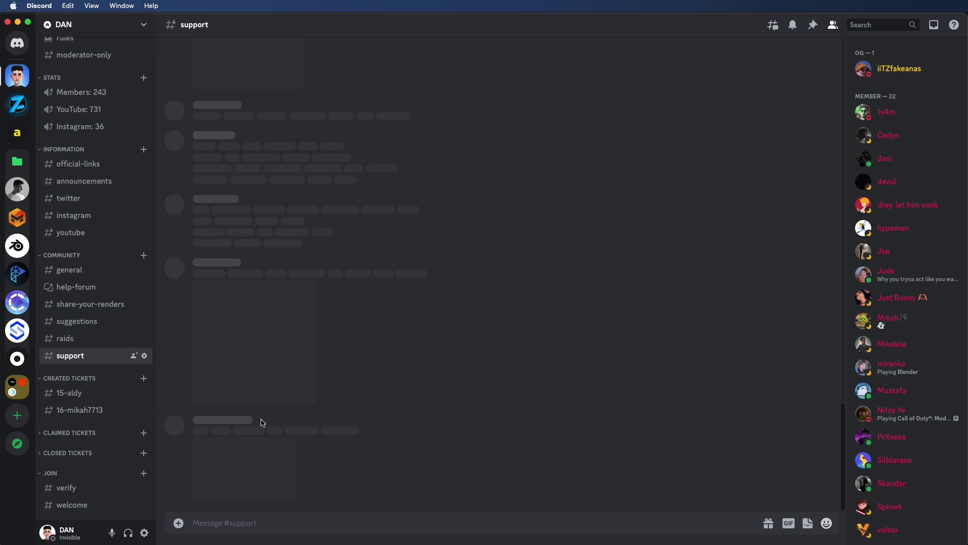
# Clear the unsent help-forum draft with leftover title 'rotation', then open #suggestions.
pyautogui.click(83, 271)
pyautogui.moveTo(86, 286)
pyautogui.click(252, 306)
pyautogui.moveTo(237, 65); pyautogui.dragTo(174, 63)
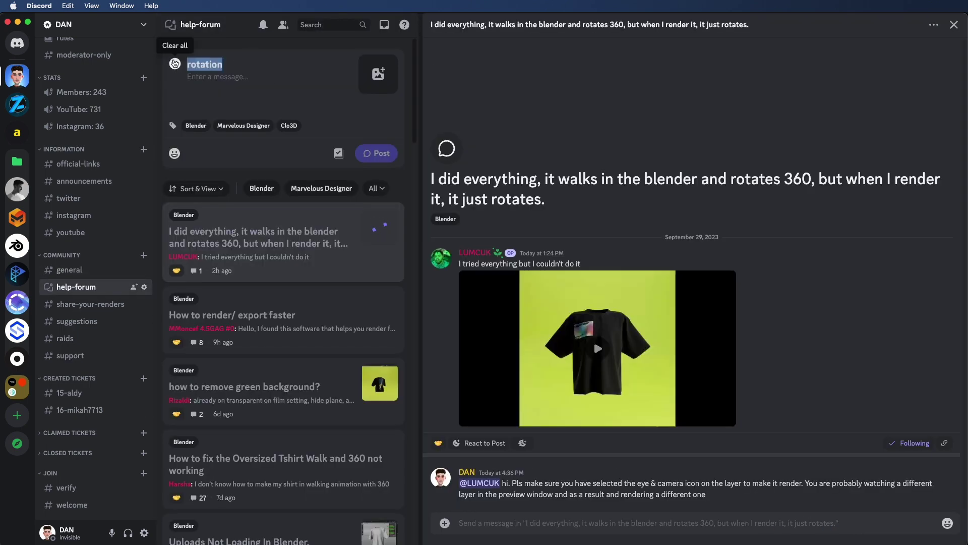
pyautogui.click(175, 63)
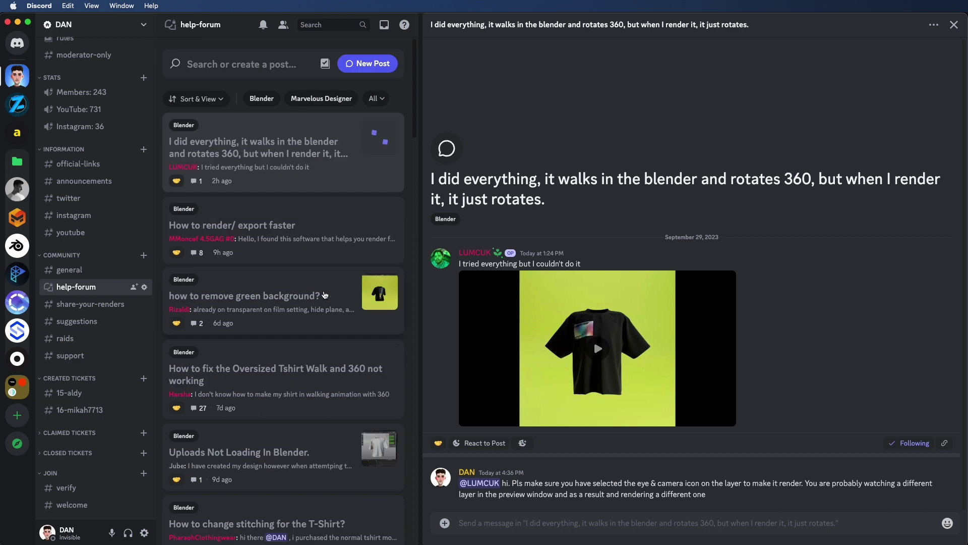
pyautogui.scroll(-2, 282, 323)
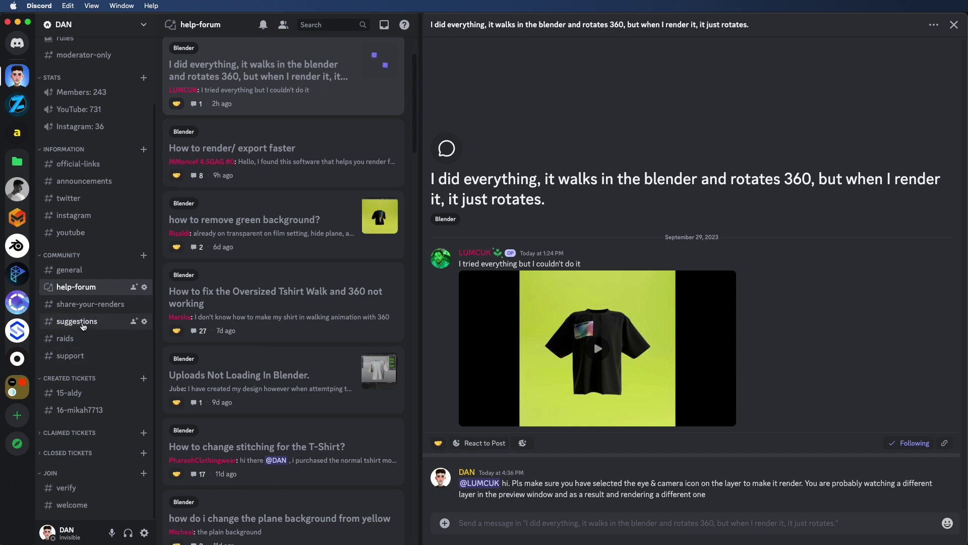
pyautogui.click(81, 323)
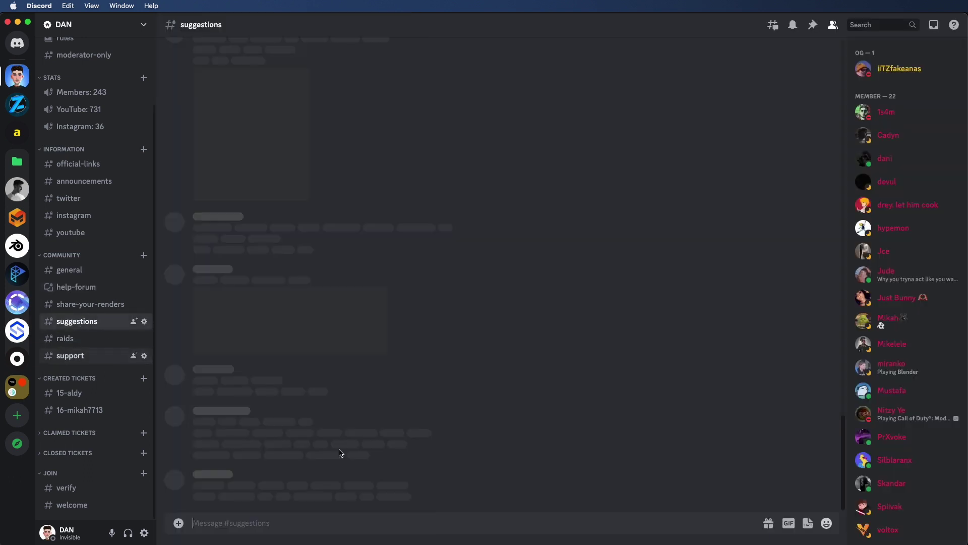